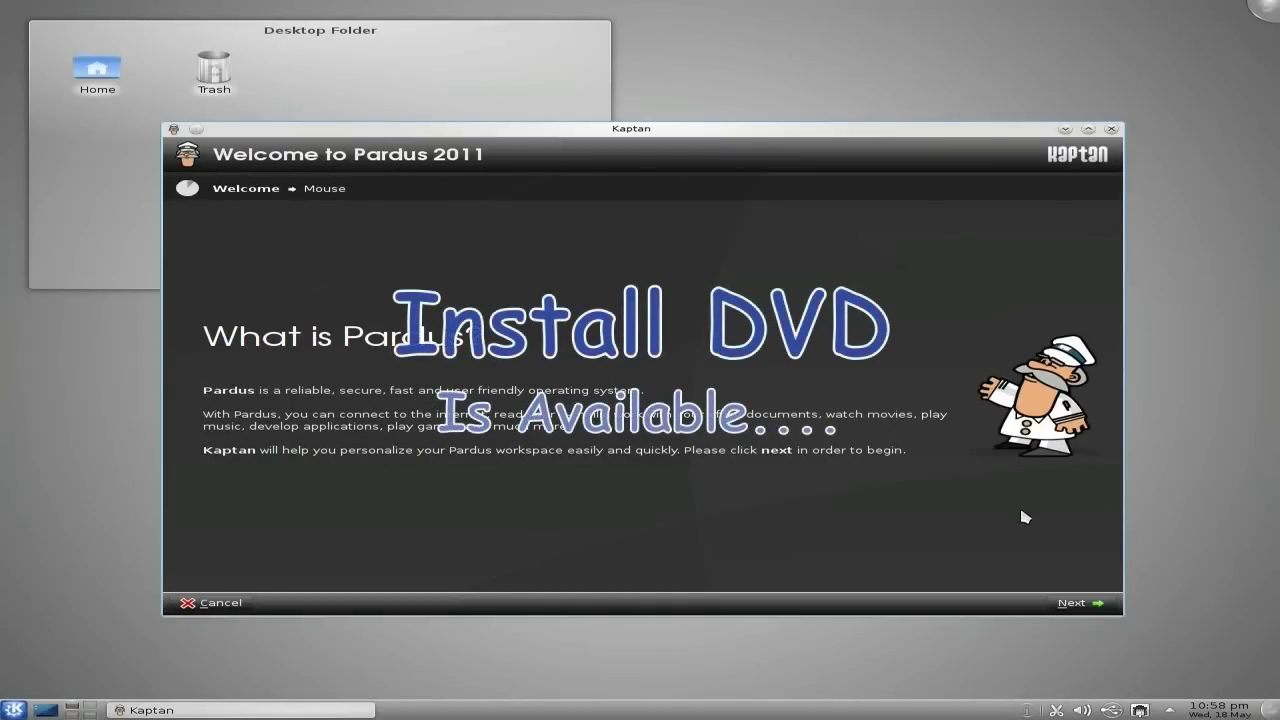
- Keep the default mouse behaviour and choose the Cherry Blossom theme with the Milky icon set for the desktop
{"action": "left_click", "coordinate": [1073, 603]}
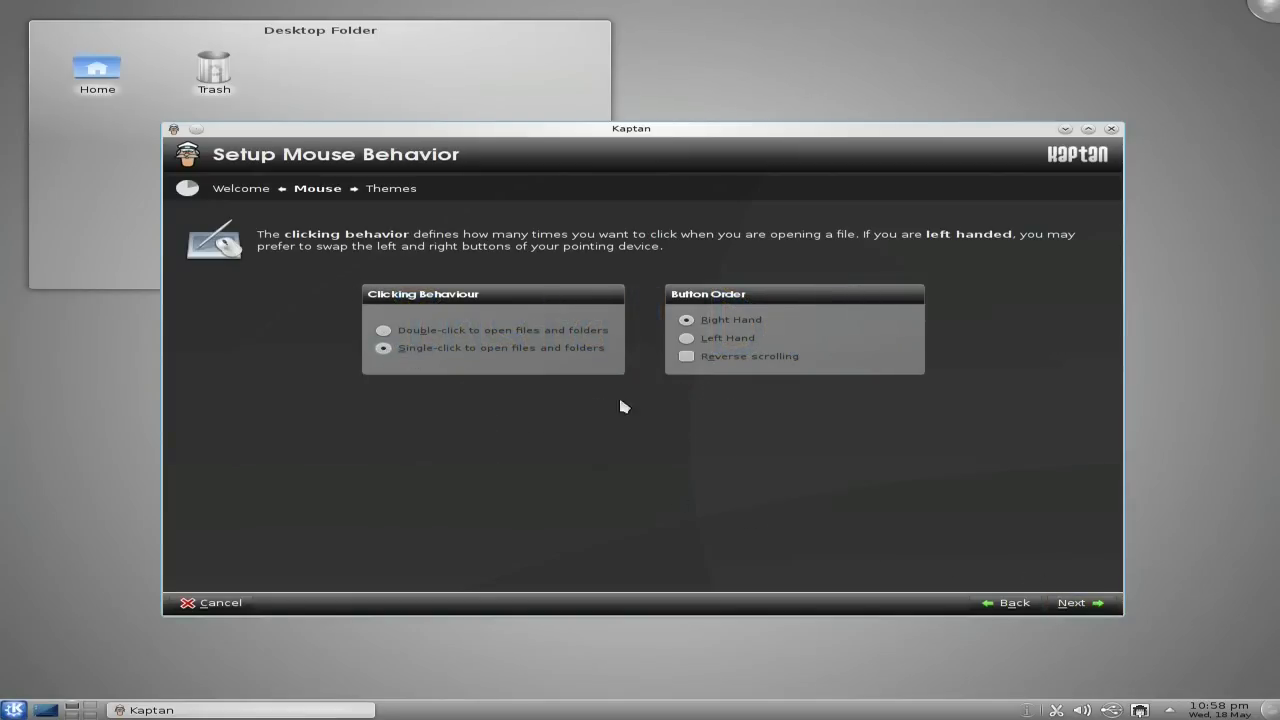
{"action": "left_click", "coordinate": [1068, 604]}
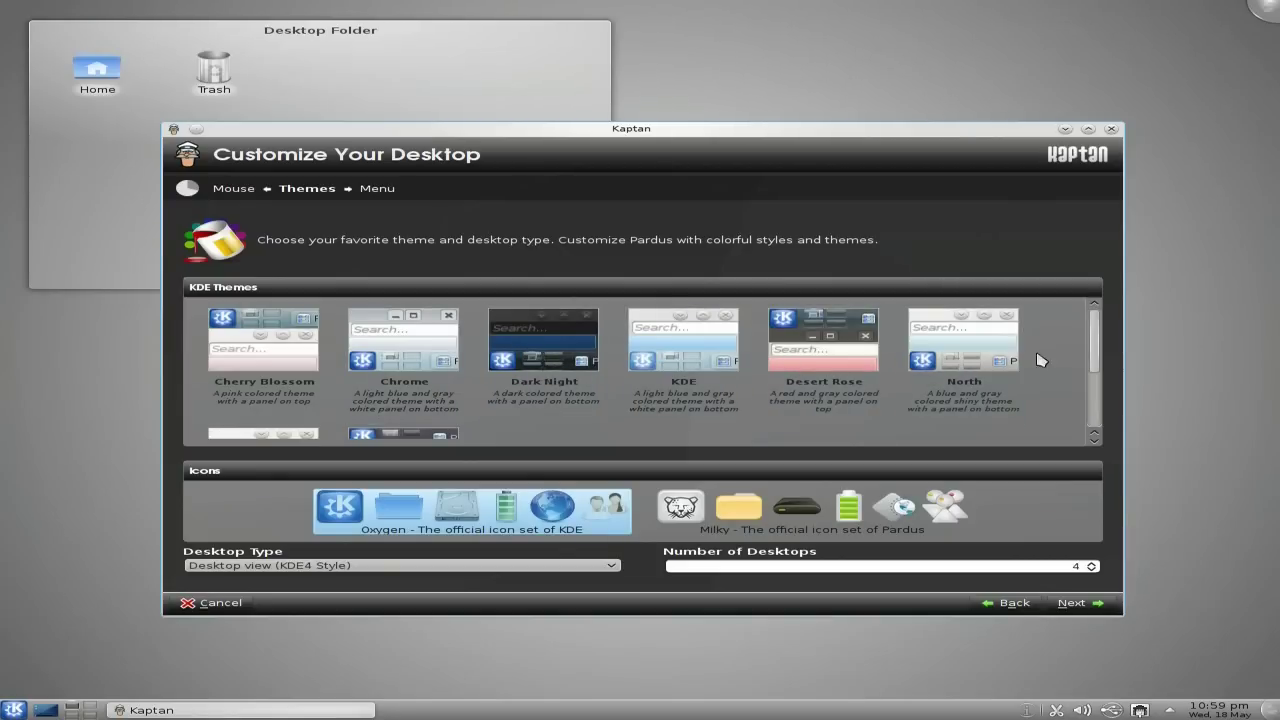
{"action": "scroll", "coordinate": [1057, 364], "scroll_direction": "down", "scroll_amount": 2}
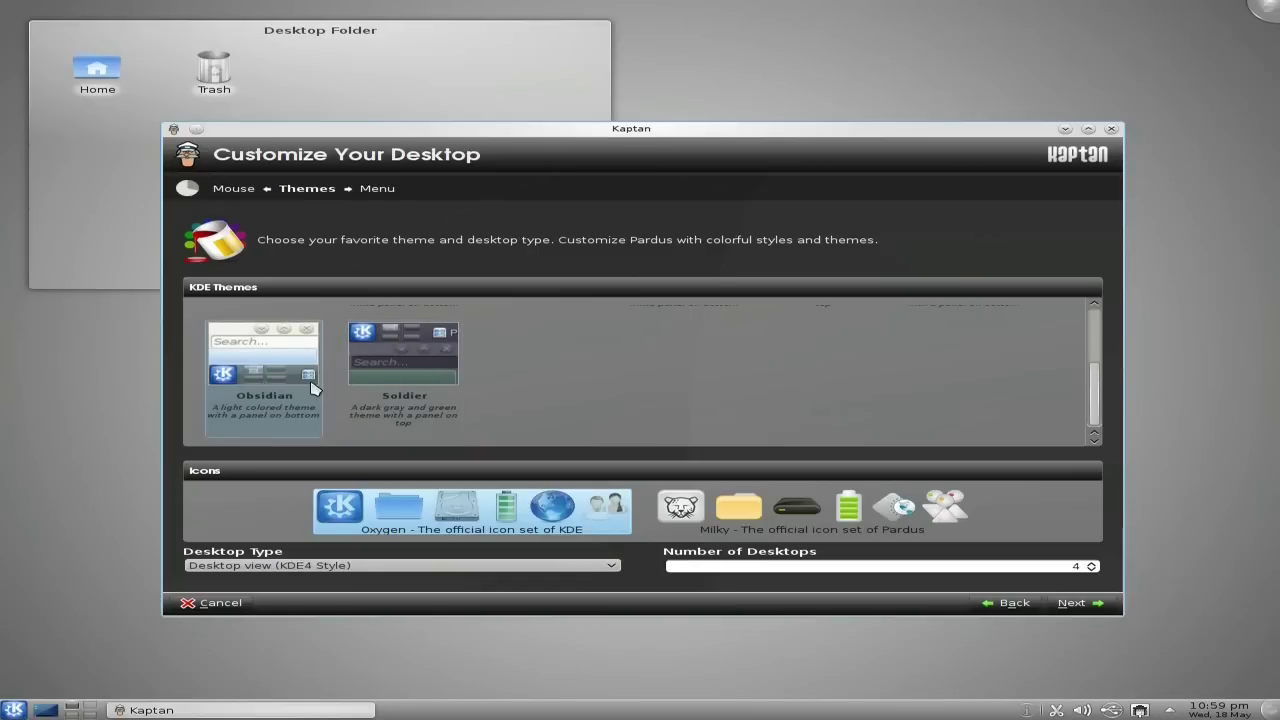
{"action": "scroll", "coordinate": [773, 396], "scroll_direction": "up", "scroll_amount": 3}
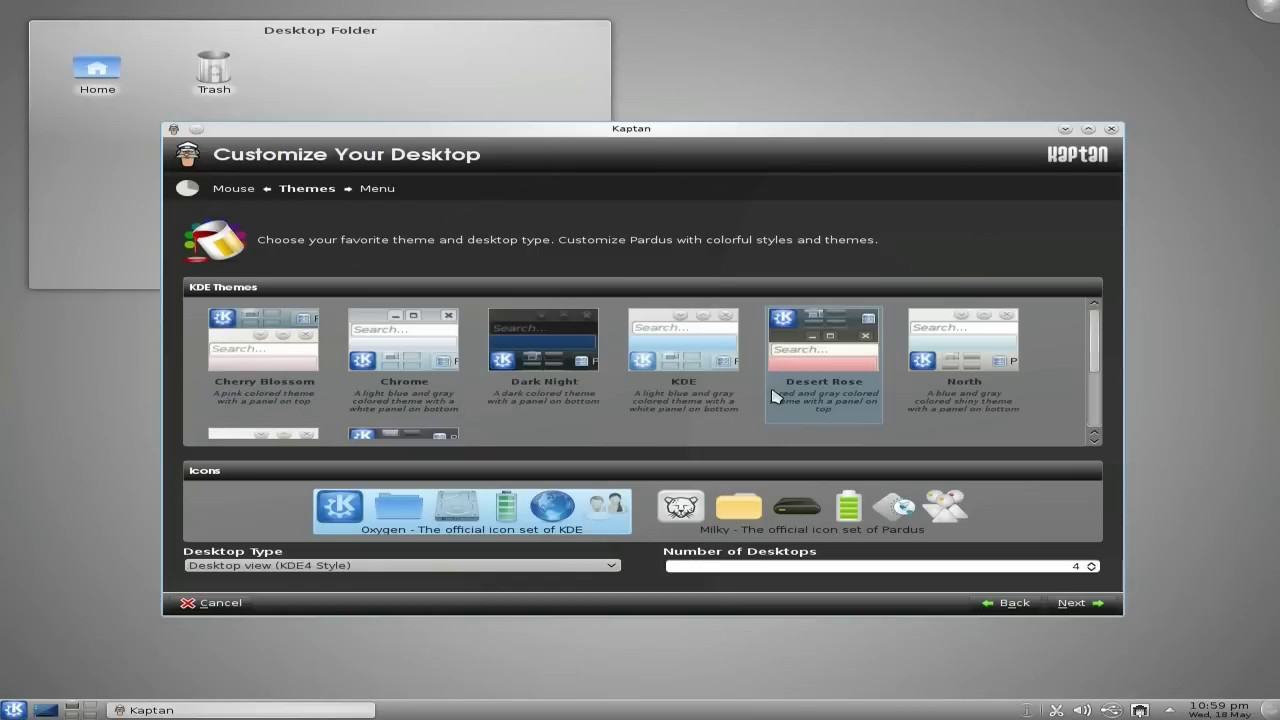
{"action": "left_click", "coordinate": [271, 373]}
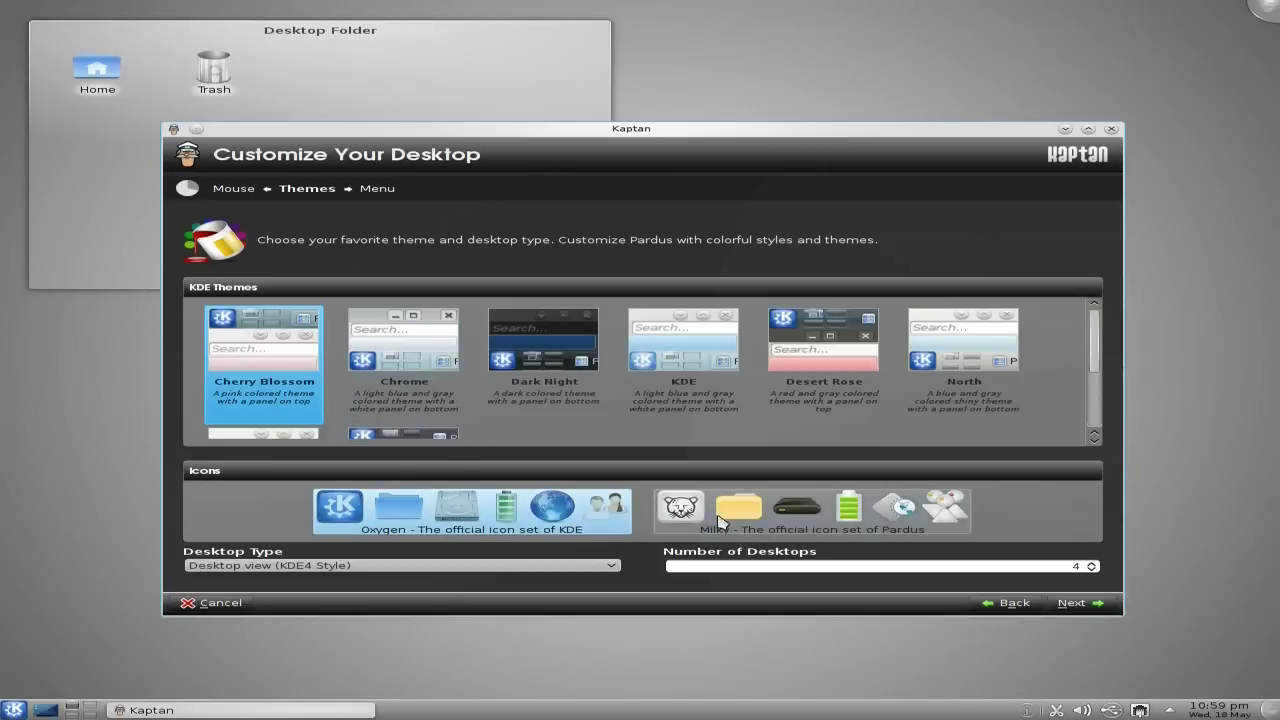
{"action": "left_click", "coordinate": [815, 520]}
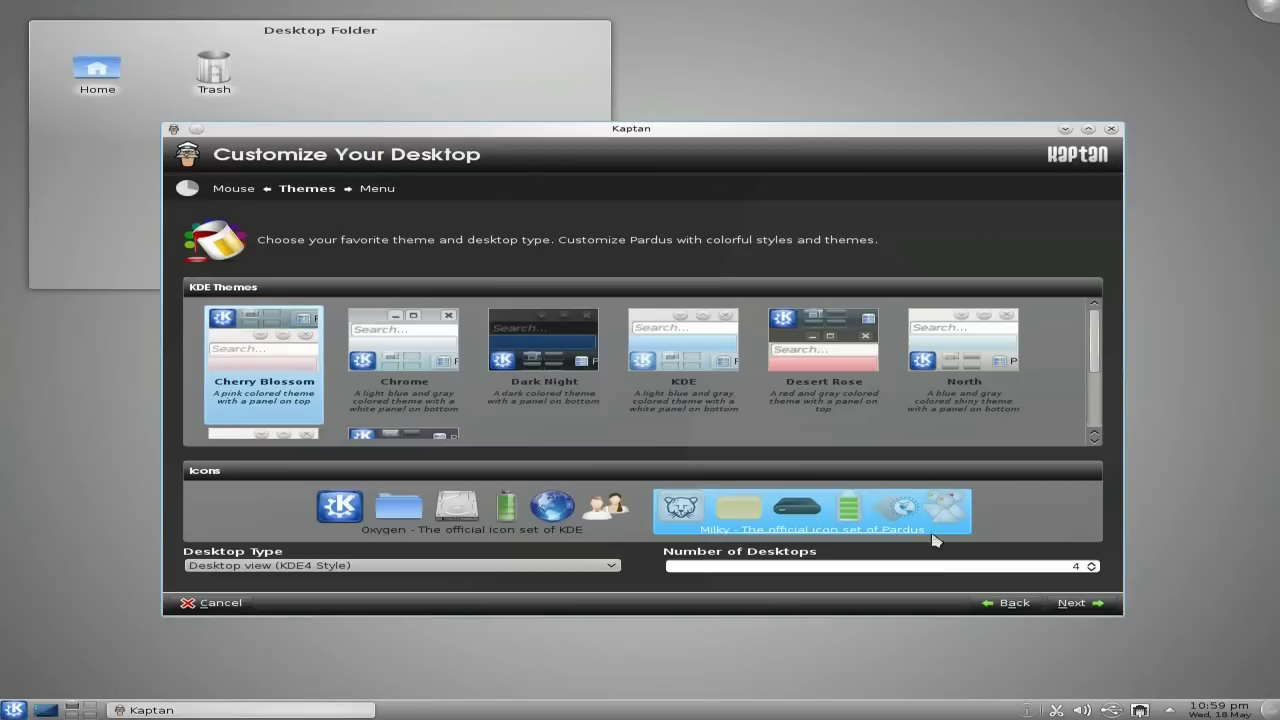
{"action": "left_click", "coordinate": [1070, 603]}
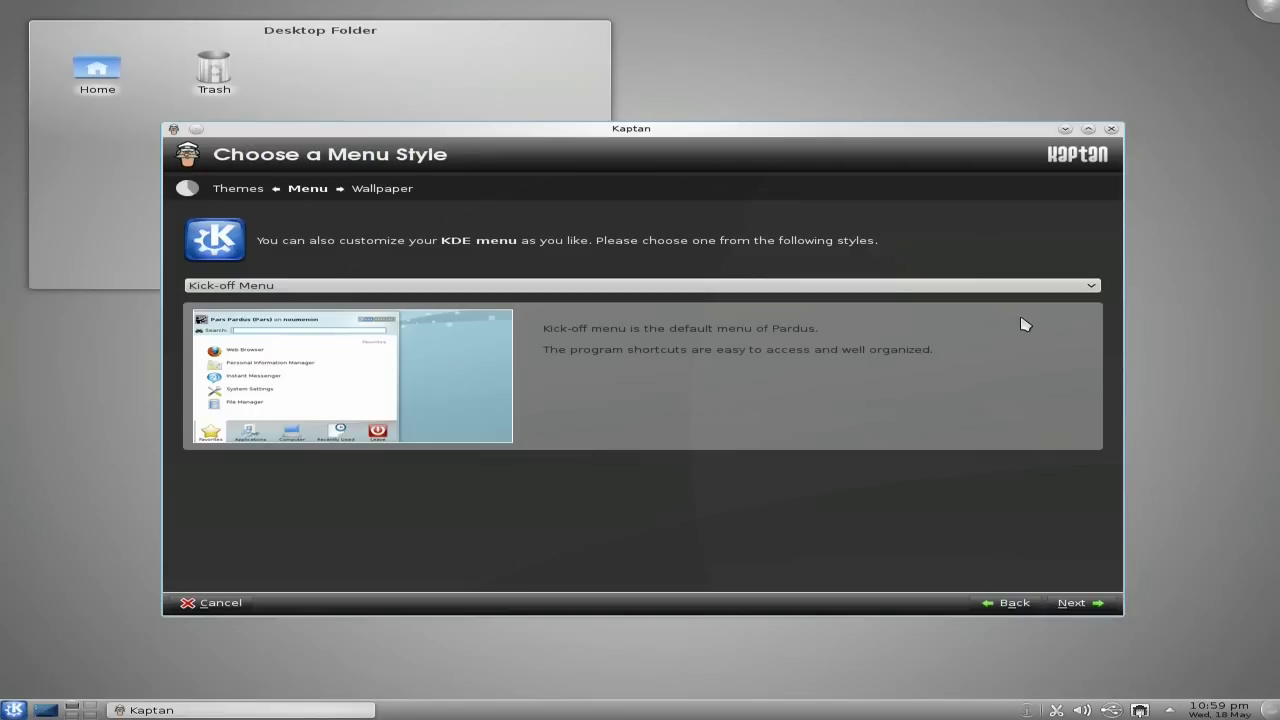
- Preview the Simple Menu style, choose Lancelot Menu as the KDE menu style and continue to the wallpaper choice
{"action": "left_click", "coordinate": [1062, 286]}
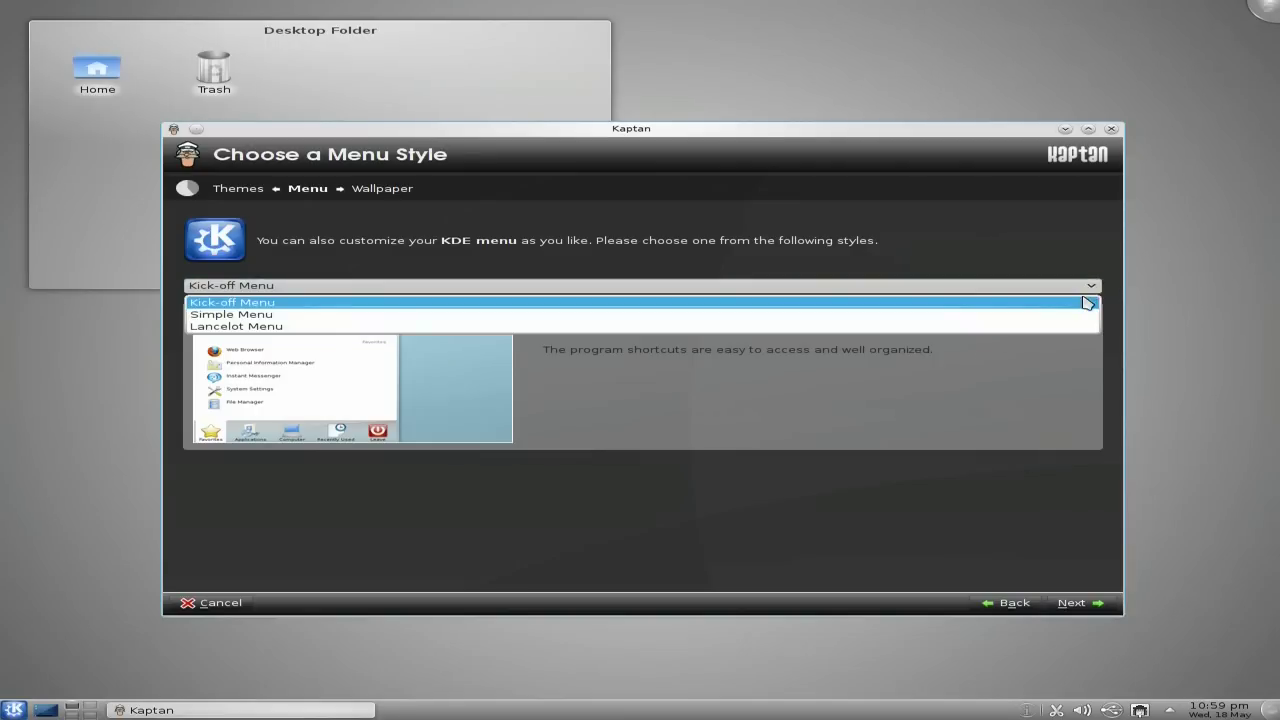
{"action": "left_click", "coordinate": [1080, 316]}
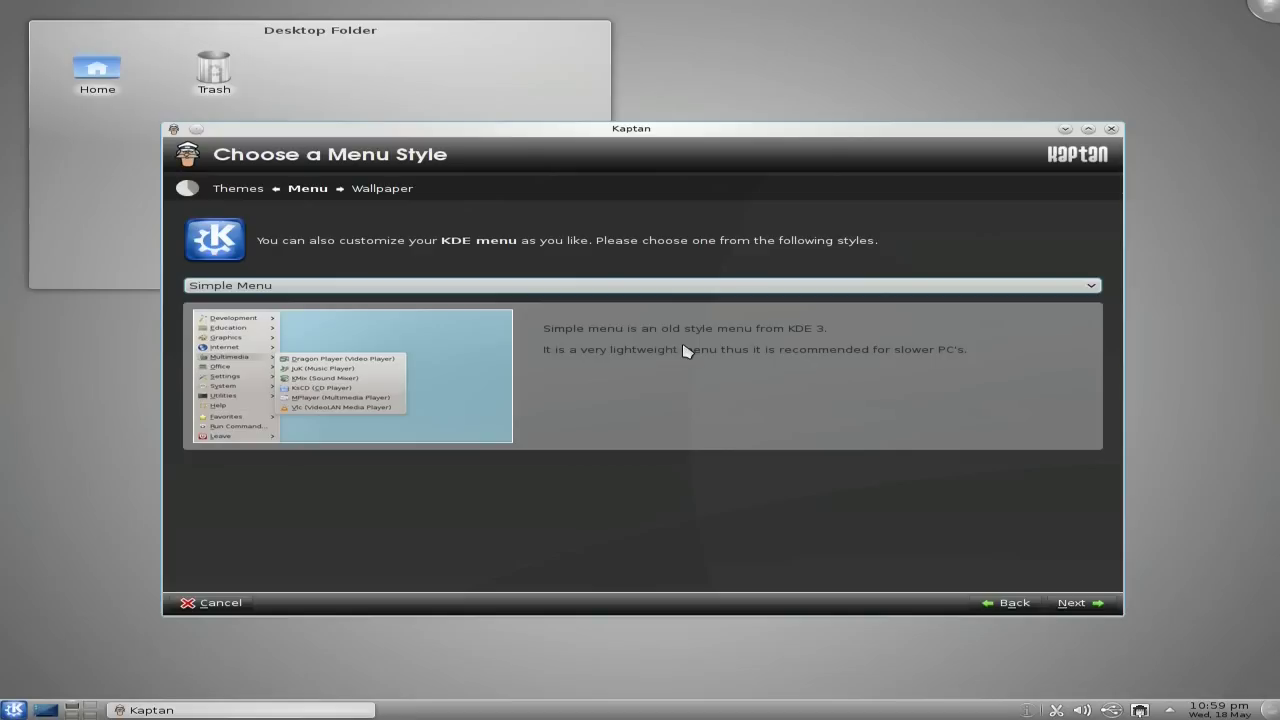
{"action": "left_click", "coordinate": [1090, 288]}
{"action": "left_click", "coordinate": [1084, 330]}
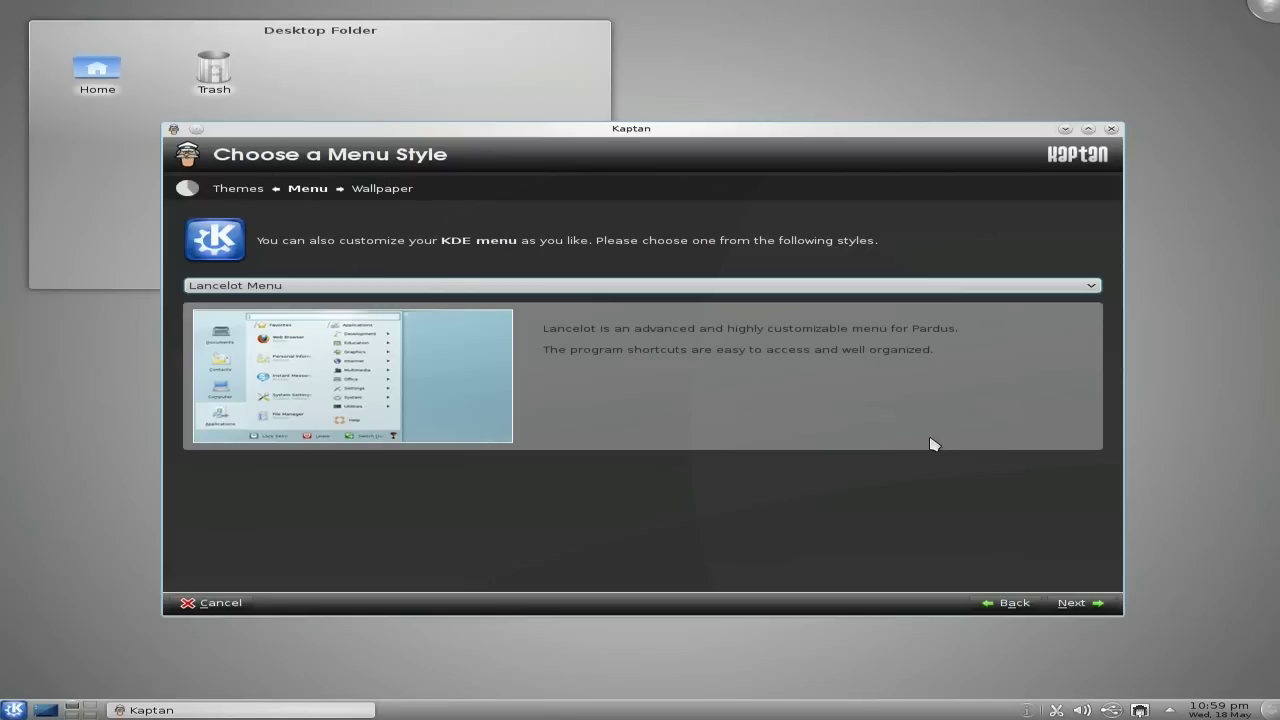
{"action": "left_click", "coordinate": [1077, 603]}
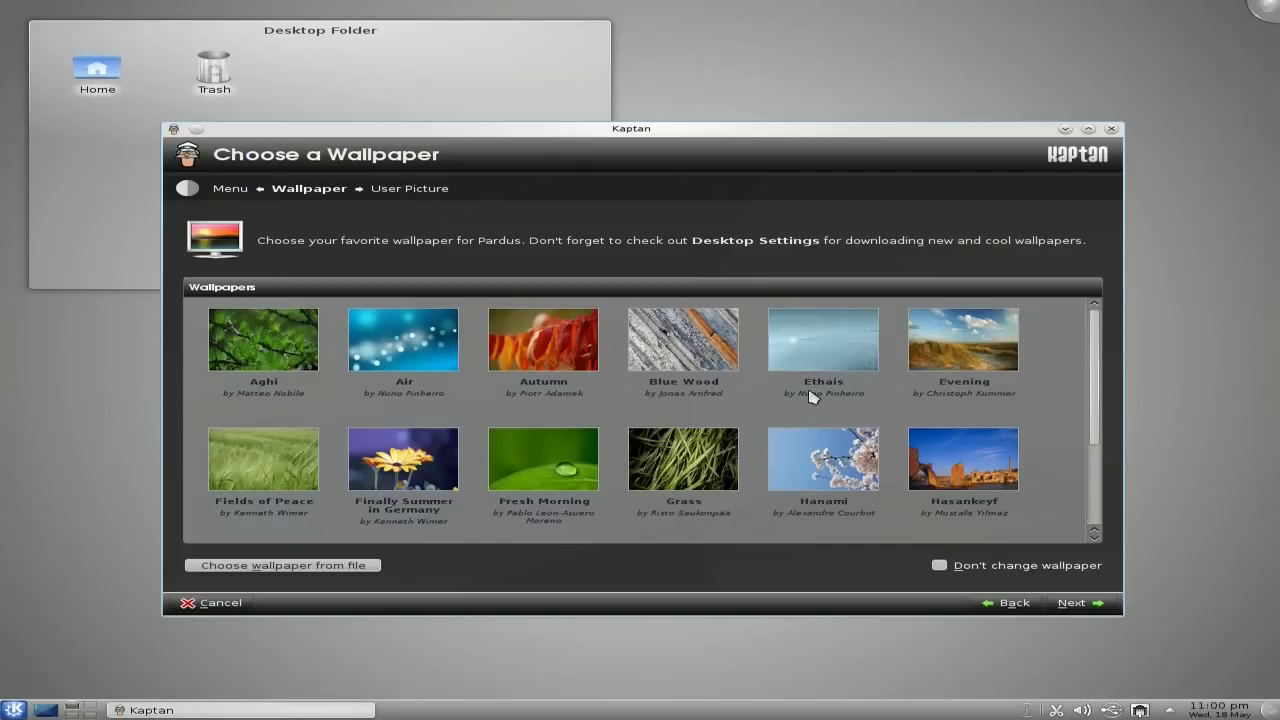
- Choose the Red Leaf wallpaper and continue to the user picture settings
{"action": "scroll", "coordinate": [1055, 412], "scroll_direction": "down", "scroll_amount": 2}
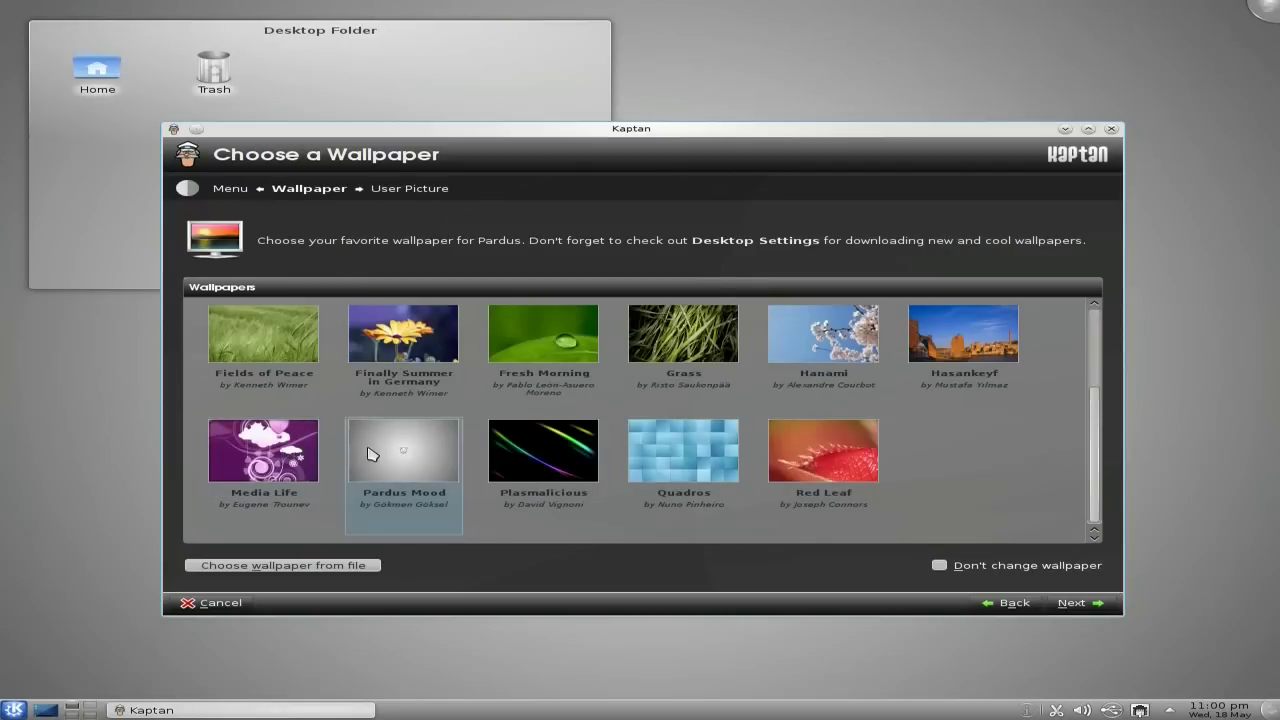
{"action": "left_click", "coordinate": [845, 451]}
{"action": "left_click", "coordinate": [1078, 603]}
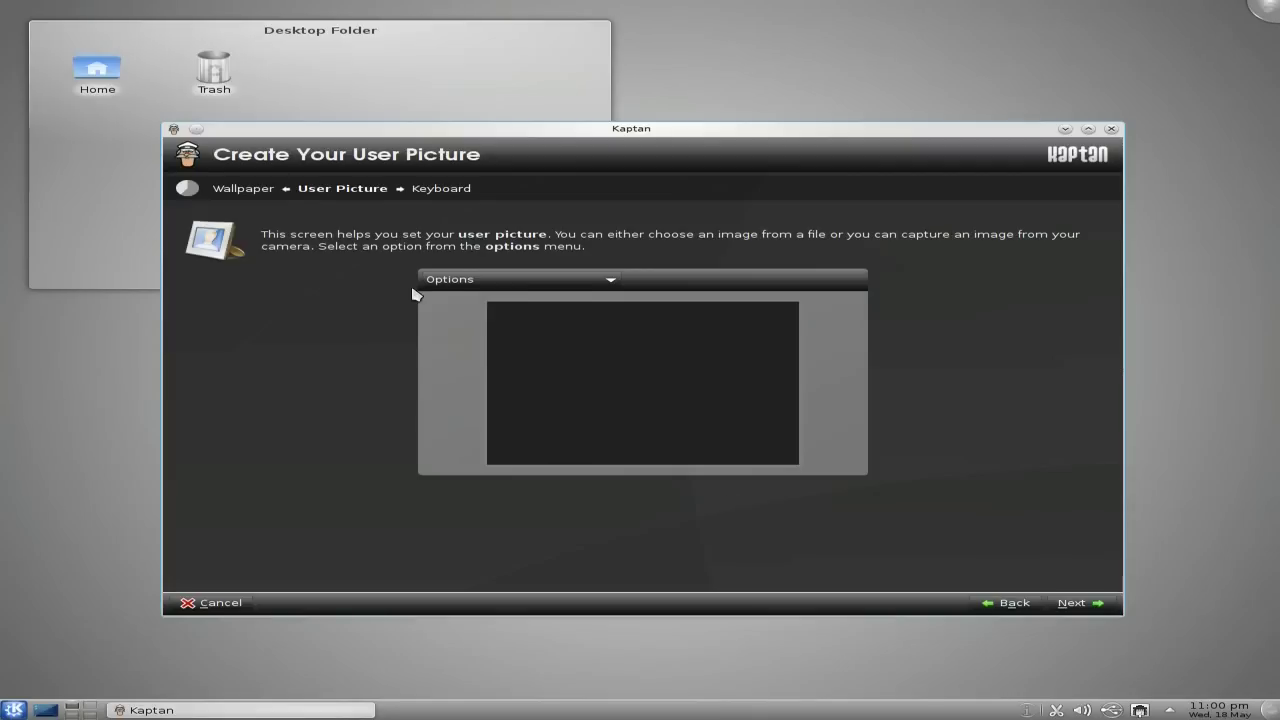
- Skip the user picture and set the keyboard layout to English GB
{"action": "left_click", "coordinate": [1085, 604]}
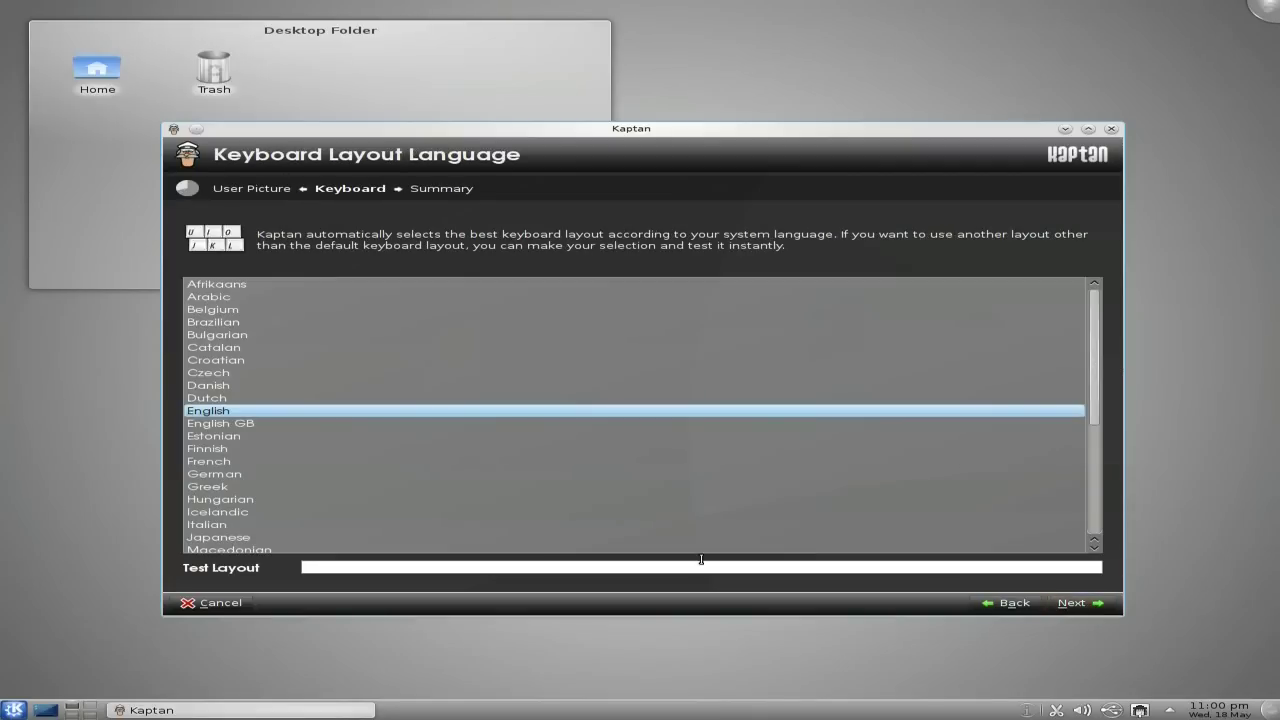
{"action": "left_click", "coordinate": [250, 427]}
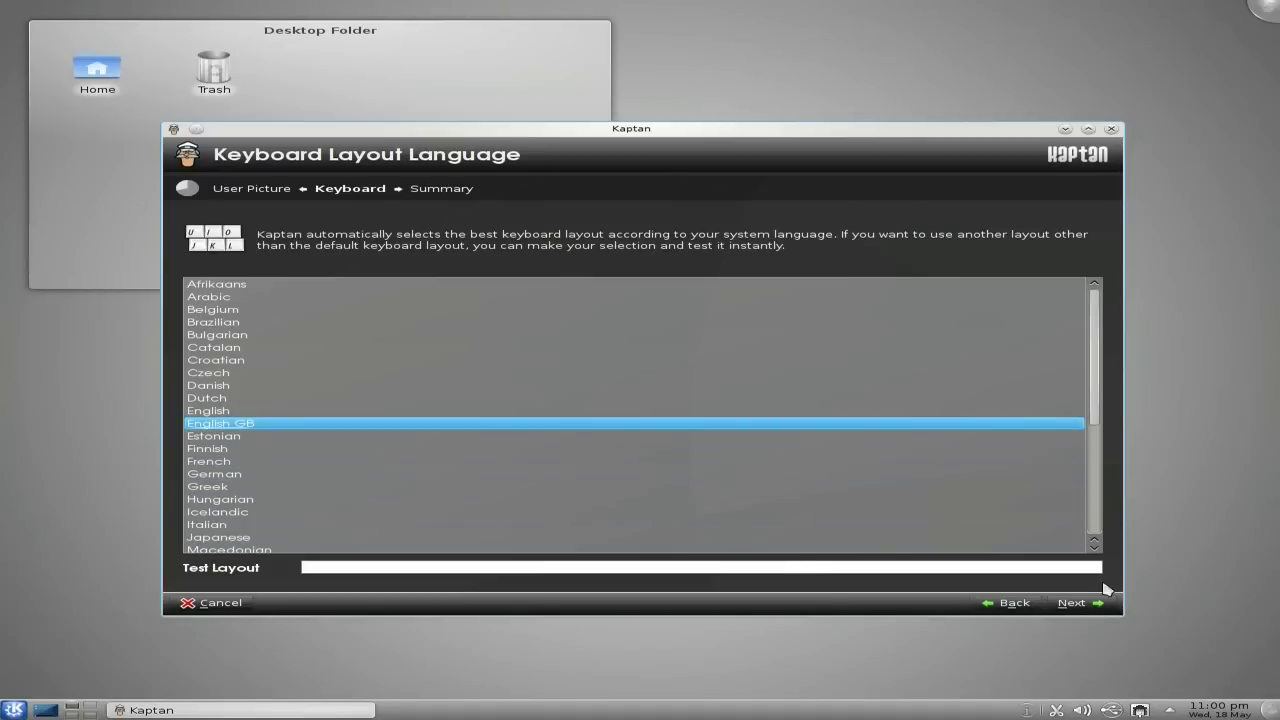
{"action": "left_click", "coordinate": [1083, 606]}
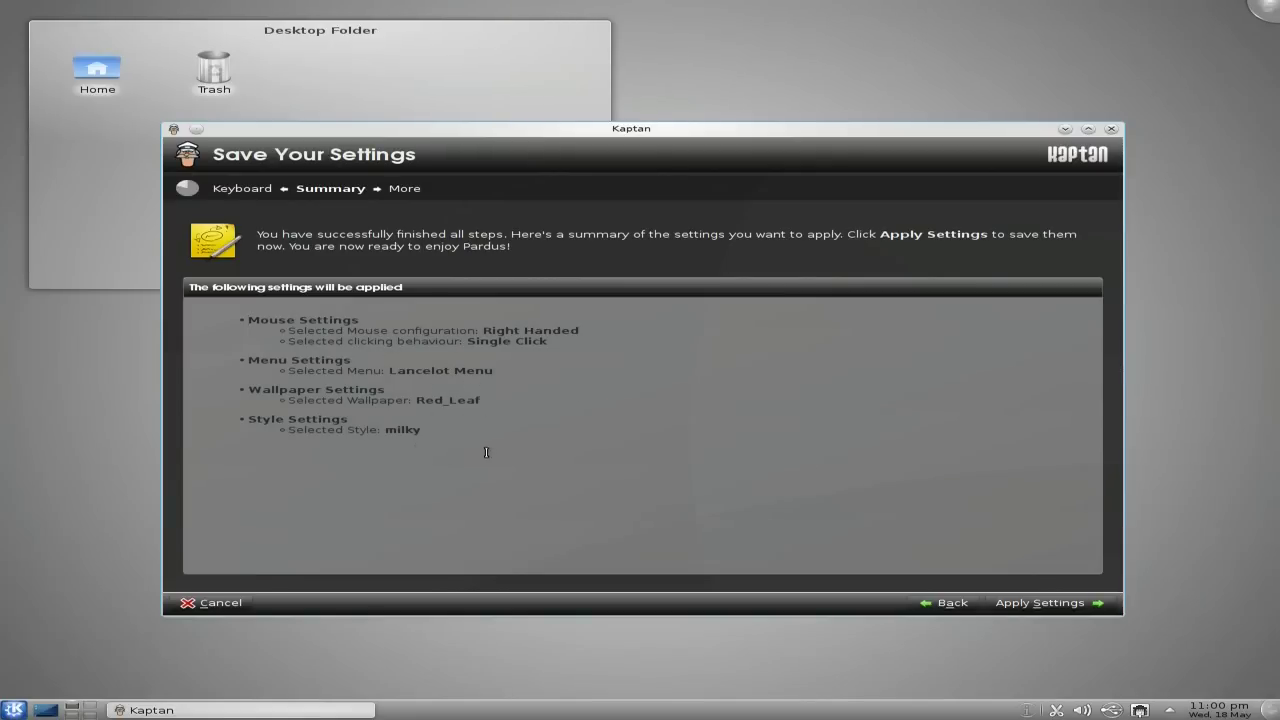
- Apply the summarized settings, dismiss the KResource migration report and finish the Kaptan wizard
{"action": "left_click", "coordinate": [1036, 607]}
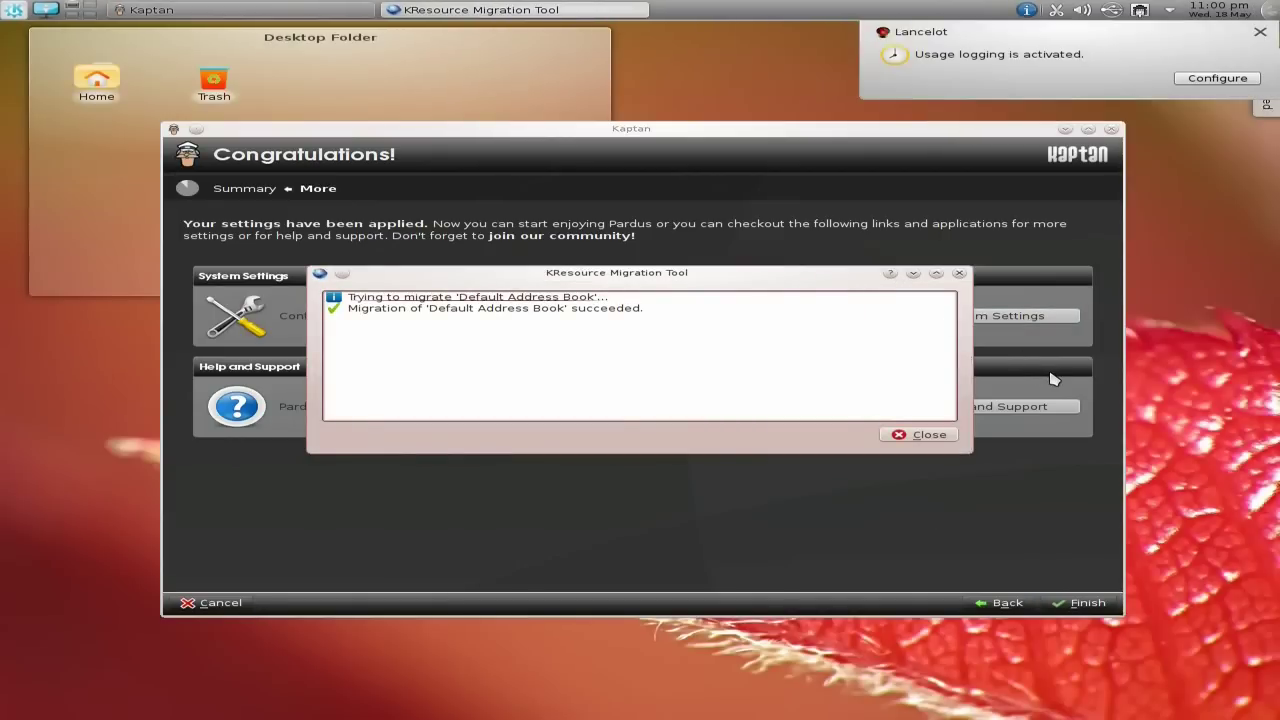
{"action": "left_click", "coordinate": [922, 436]}
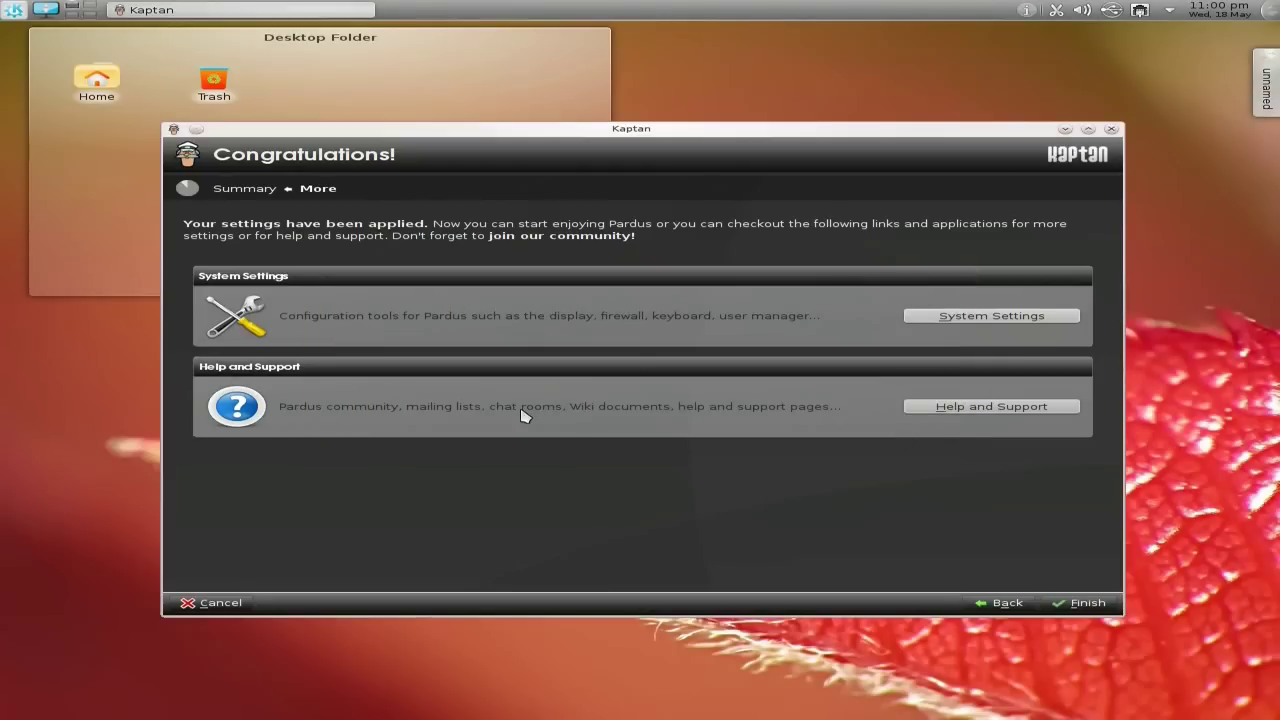
{"action": "left_click", "coordinate": [1076, 603]}
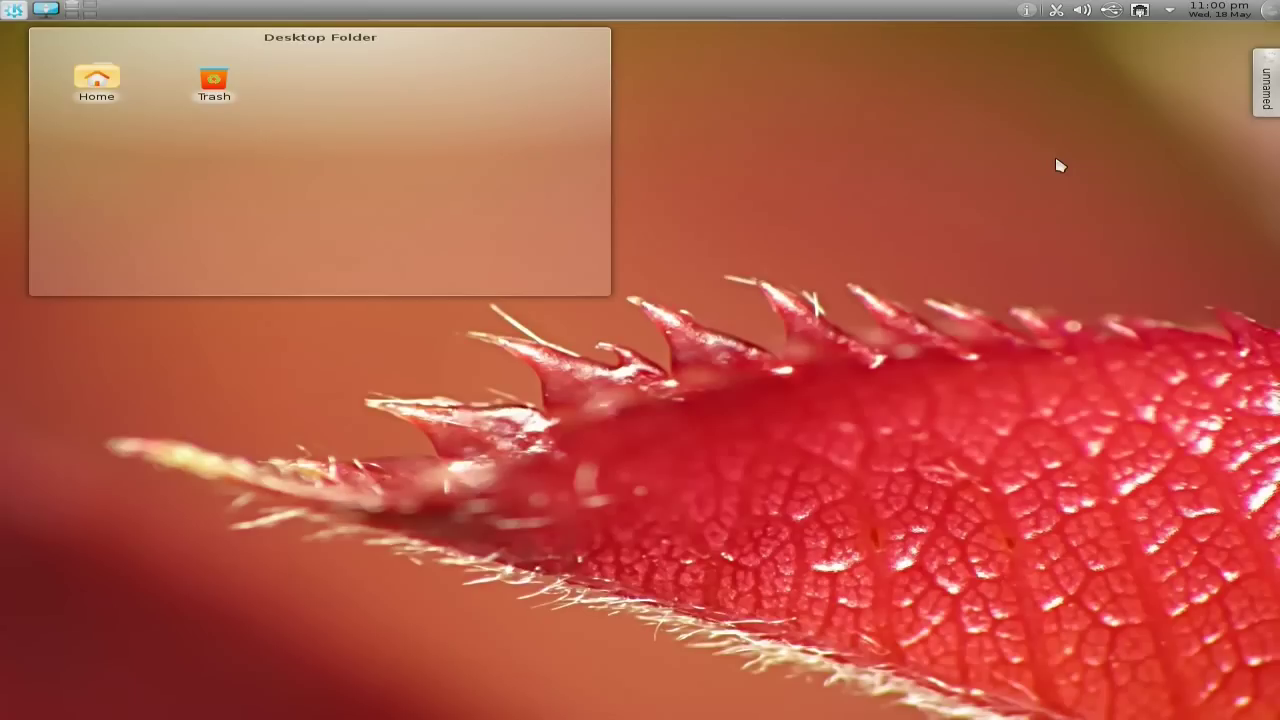
- Show the desktop panel's configuration options and close them again
{"action": "left_click", "coordinate": [1269, 12]}
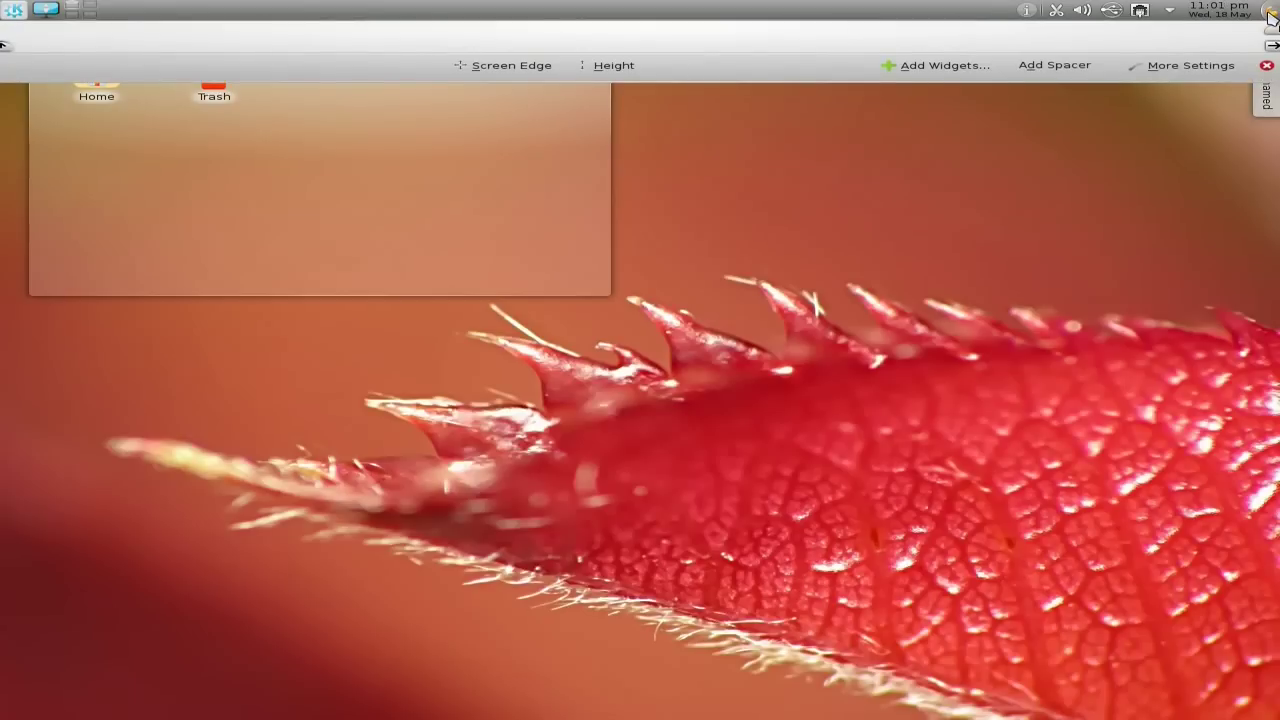
{"action": "left_click", "coordinate": [1270, 14]}
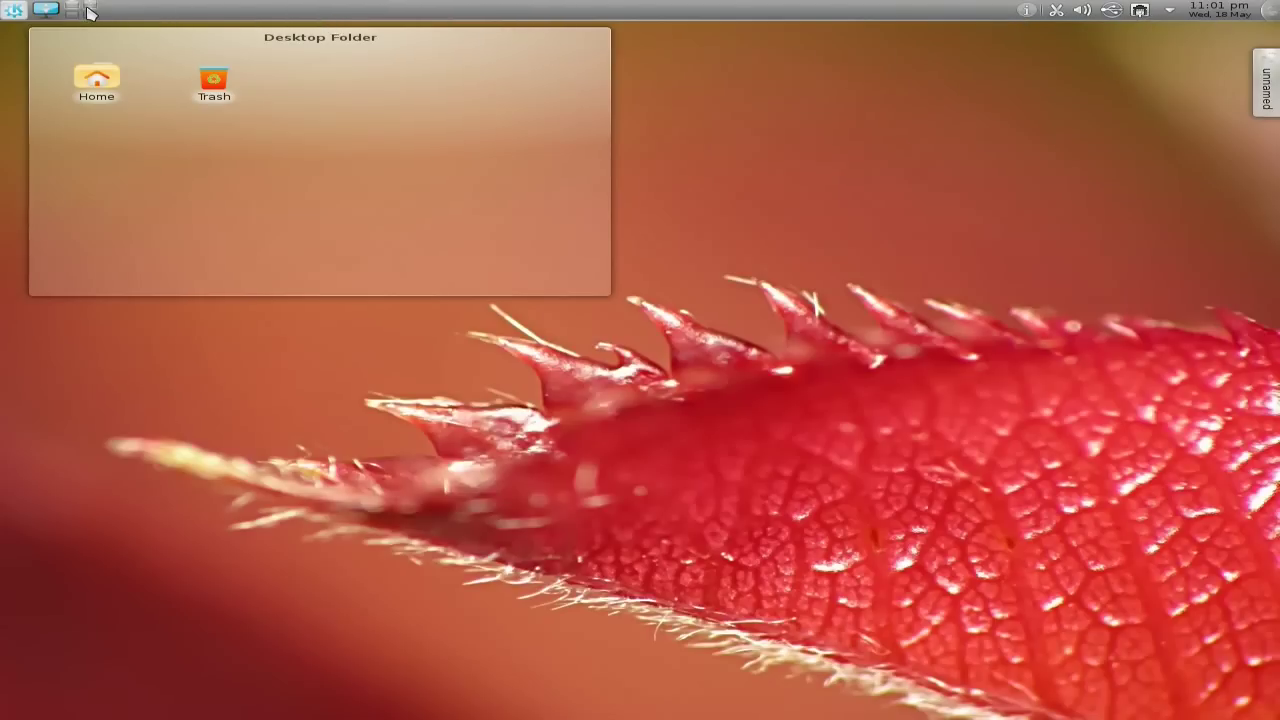
- Launch the Firefox web browser and maximize its window
{"action": "left_click", "coordinate": [14, 11]}
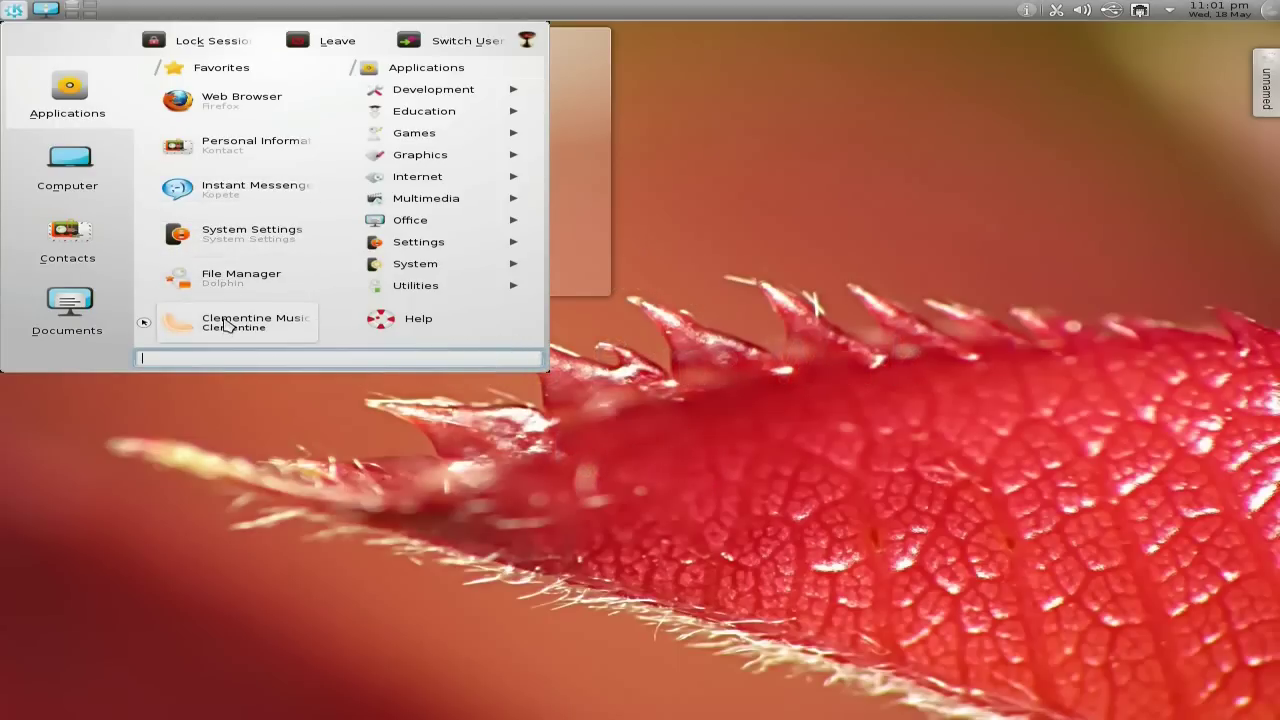
{"action": "left_click", "coordinate": [228, 116]}
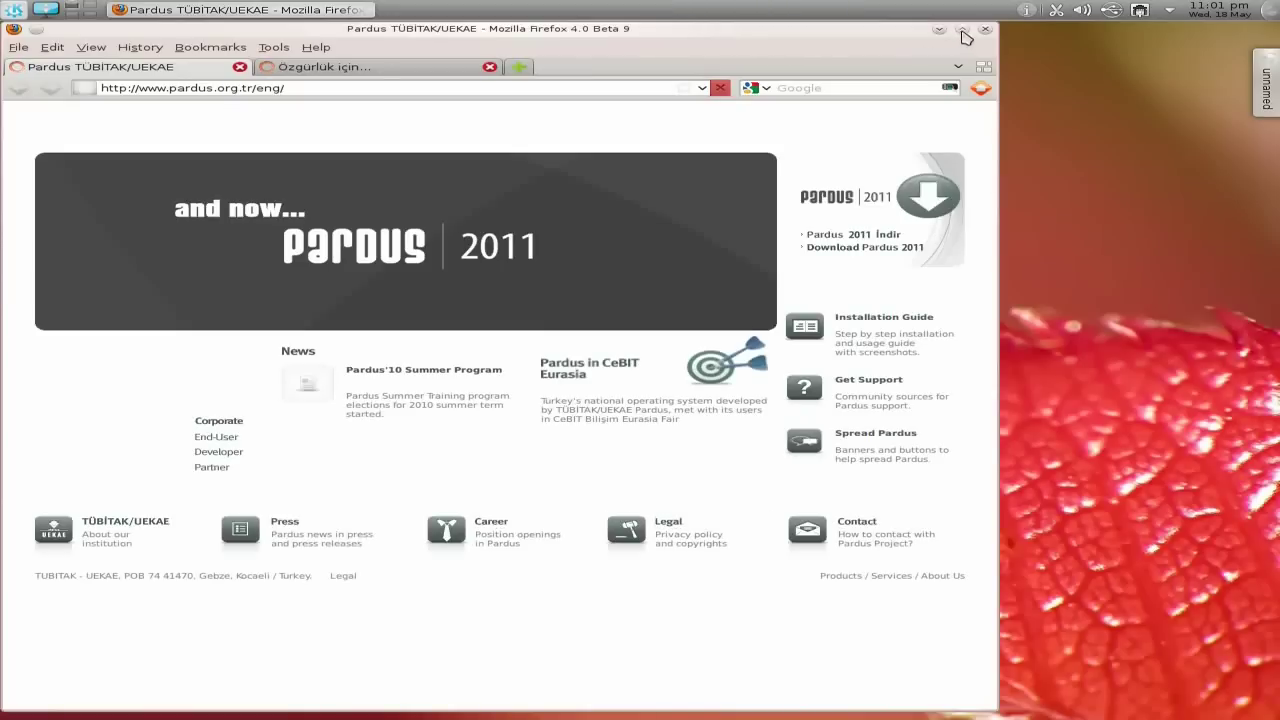
{"action": "left_click", "coordinate": [962, 30]}
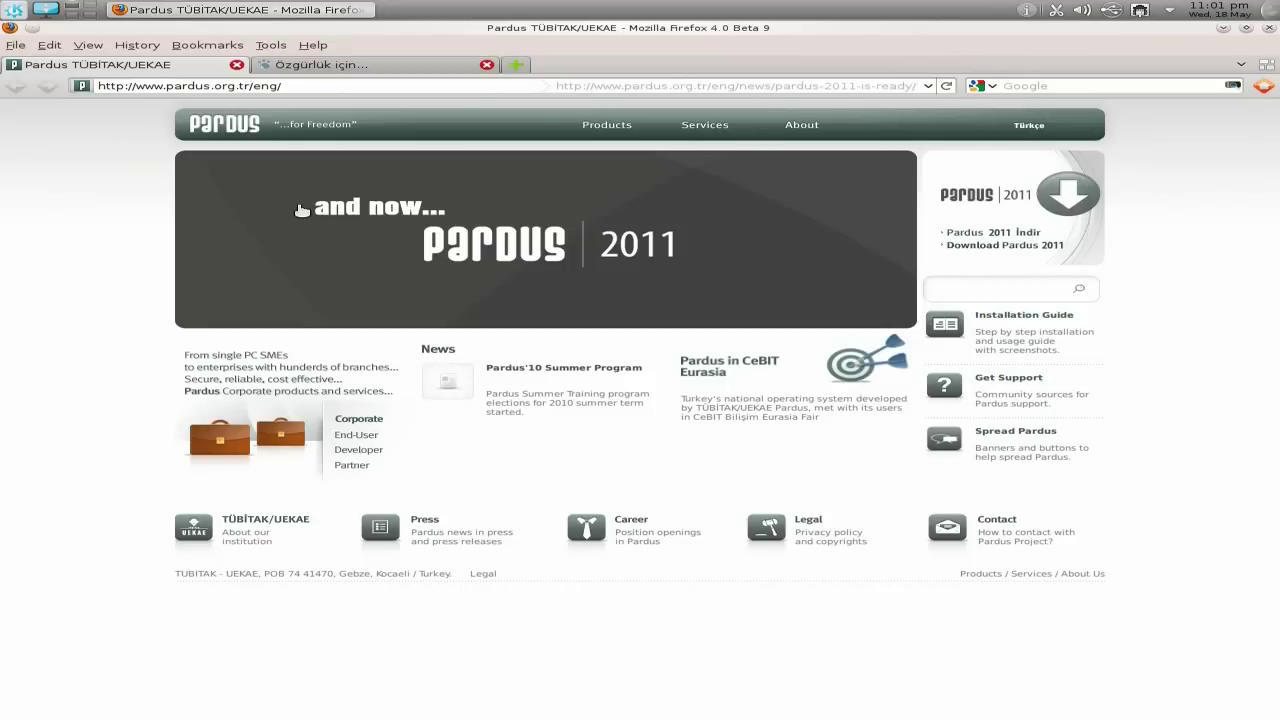
- View the Özgürlük için page, then close its tab and the browser
{"action": "left_click", "coordinate": [355, 64]}
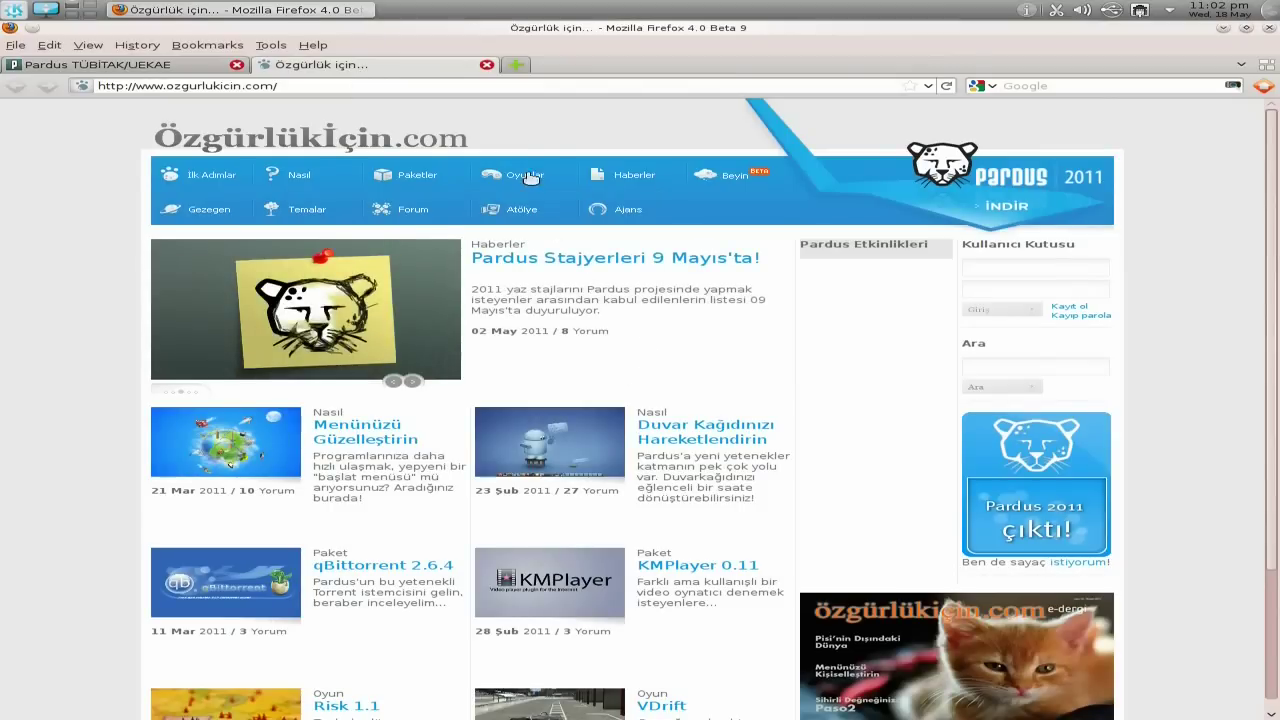
{"action": "left_click", "coordinate": [487, 64]}
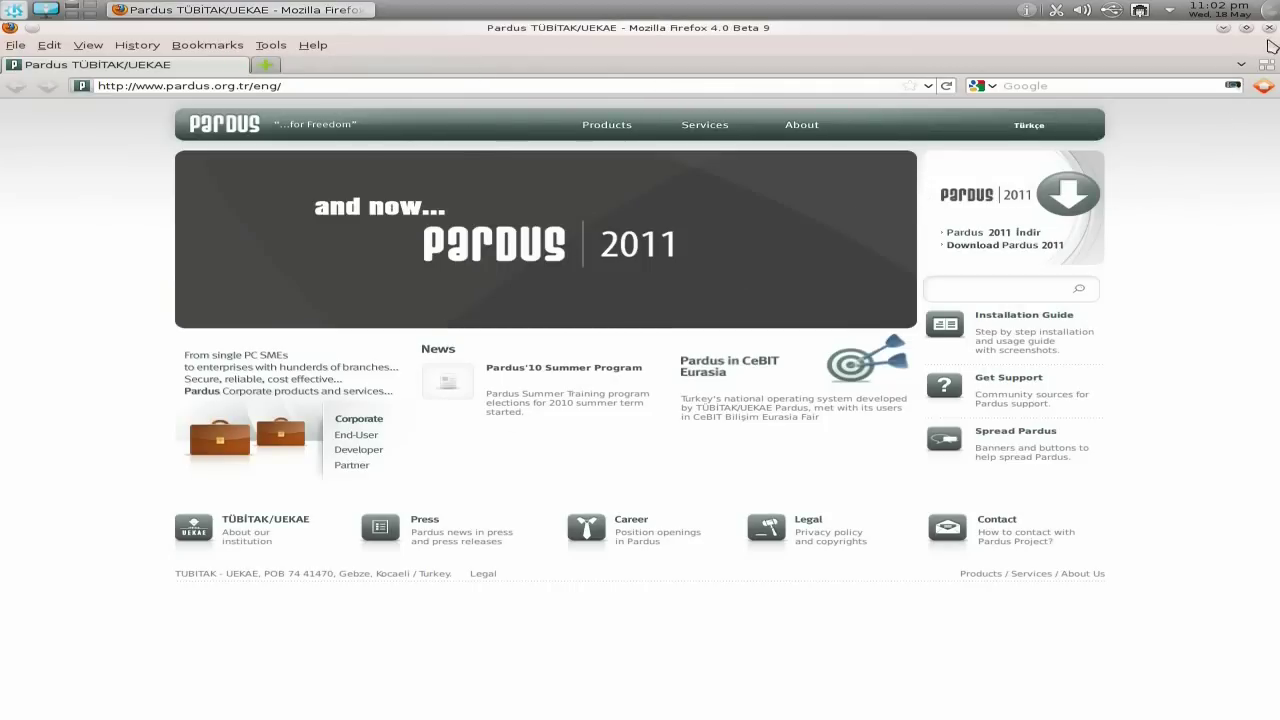
{"action": "mouse_move", "coordinate": [1276, 36]}
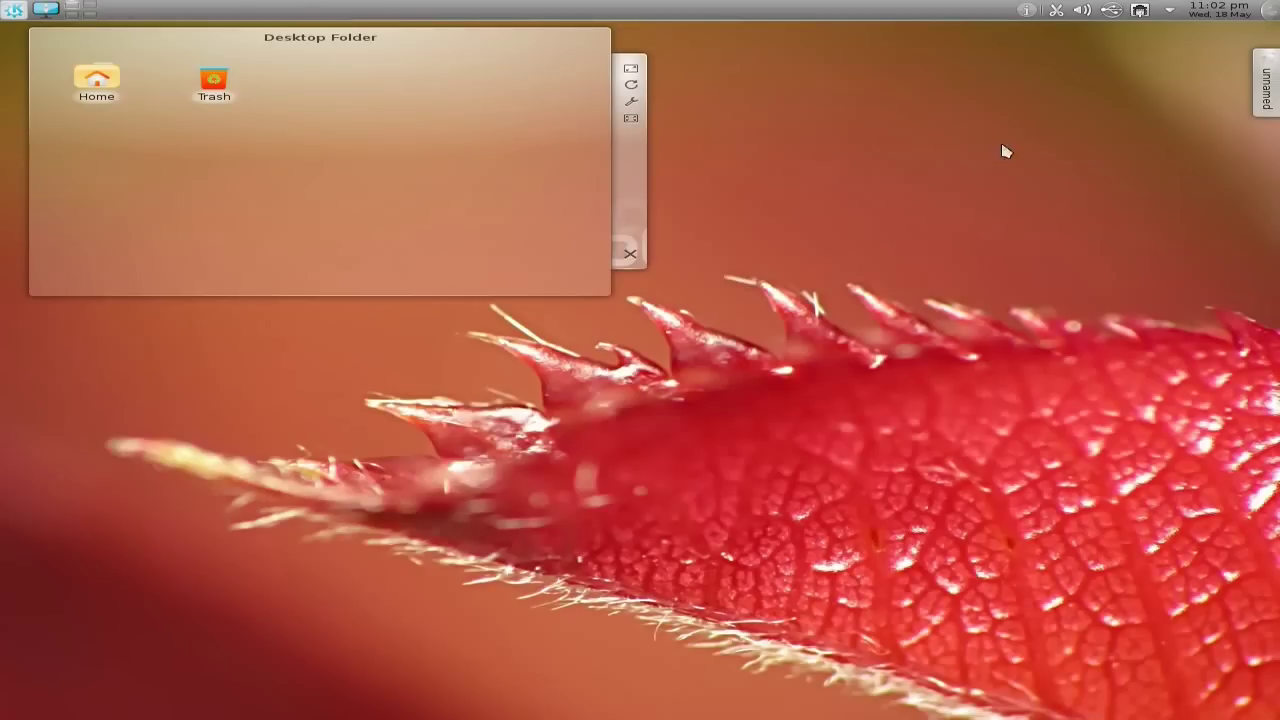
- Browse the installed applications in the Development, Education and Games categories, including the Miscellaneous, Toys and Logic Games groups
{"action": "left_click", "coordinate": [14, 11]}
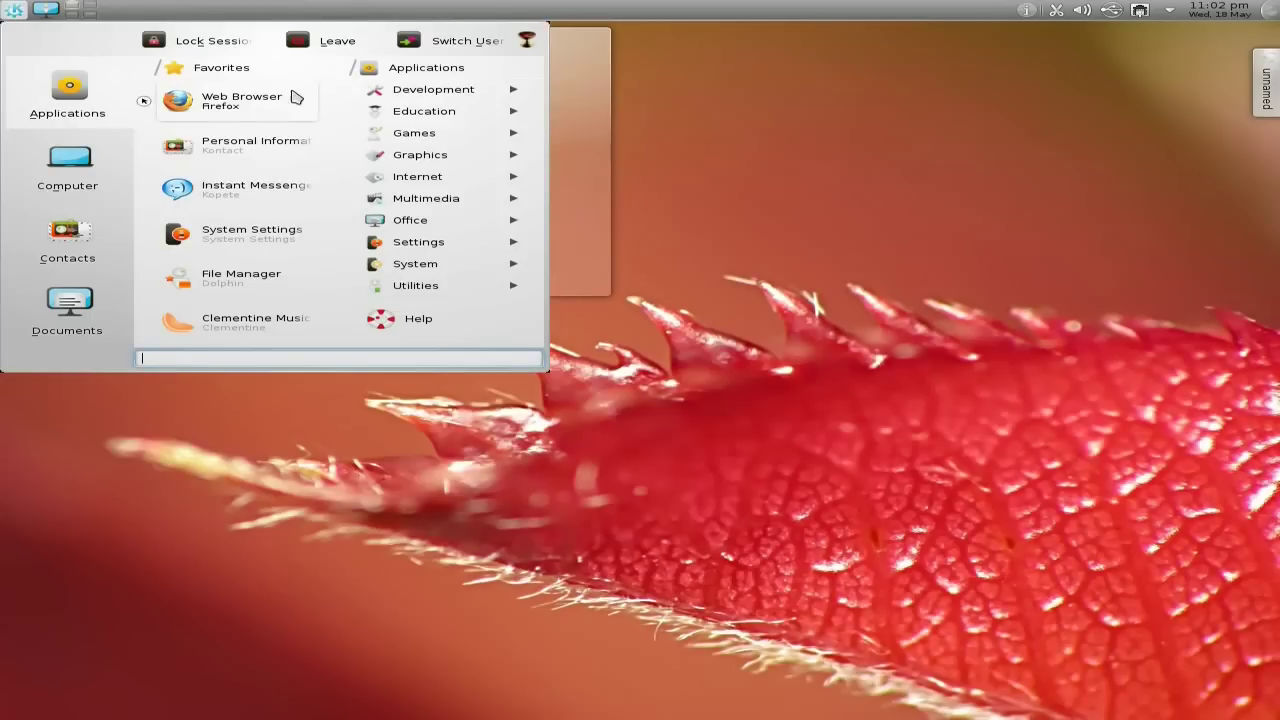
{"action": "left_click", "coordinate": [423, 92]}
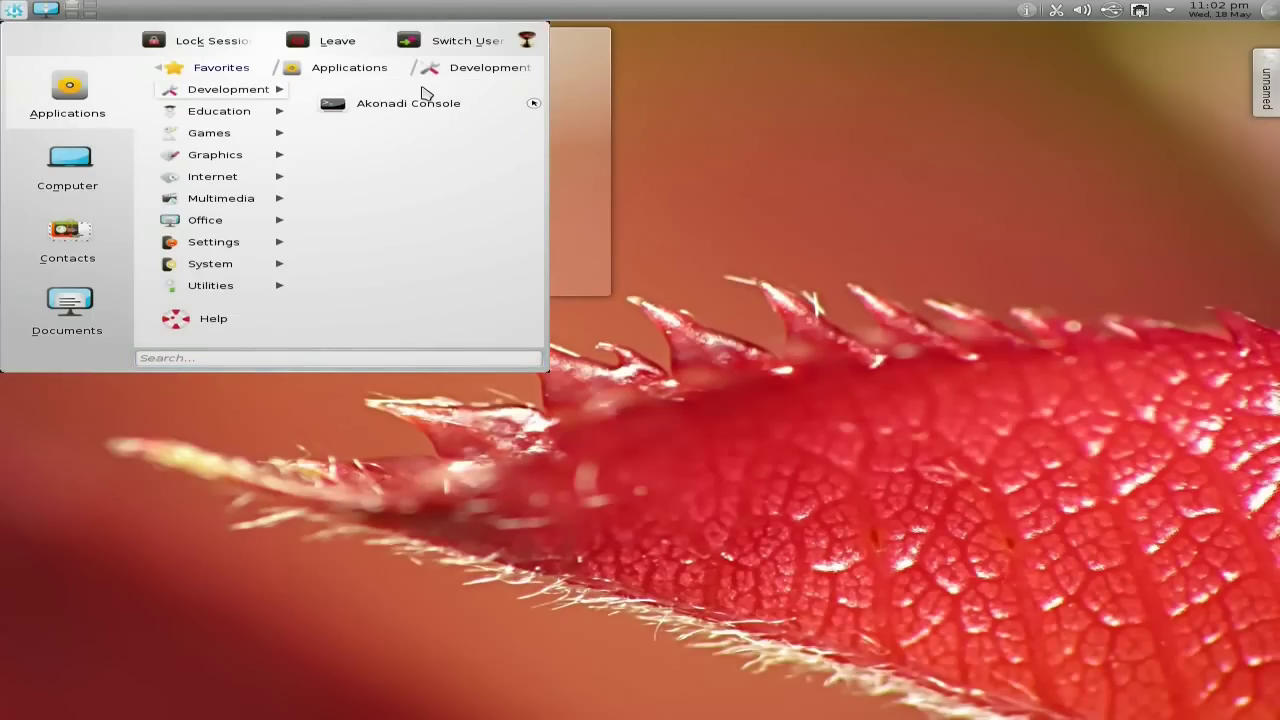
{"action": "mouse_move", "coordinate": [228, 120]}
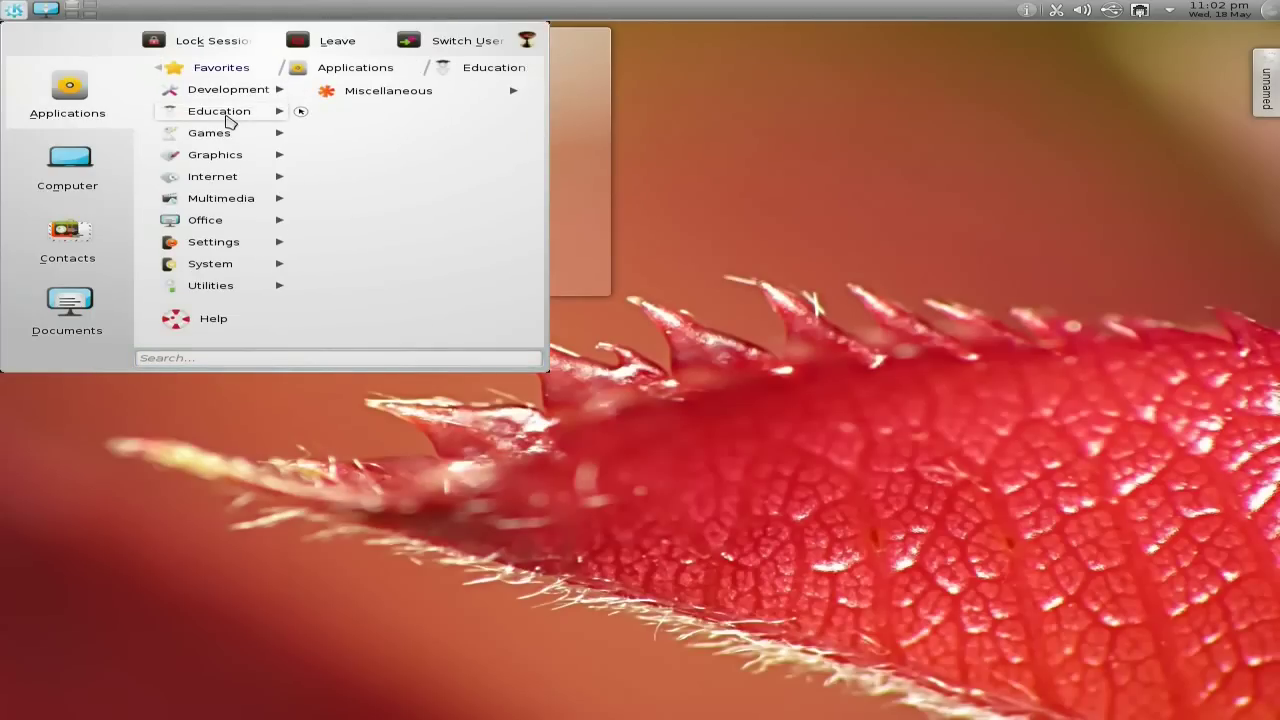
{"action": "left_click", "coordinate": [375, 97]}
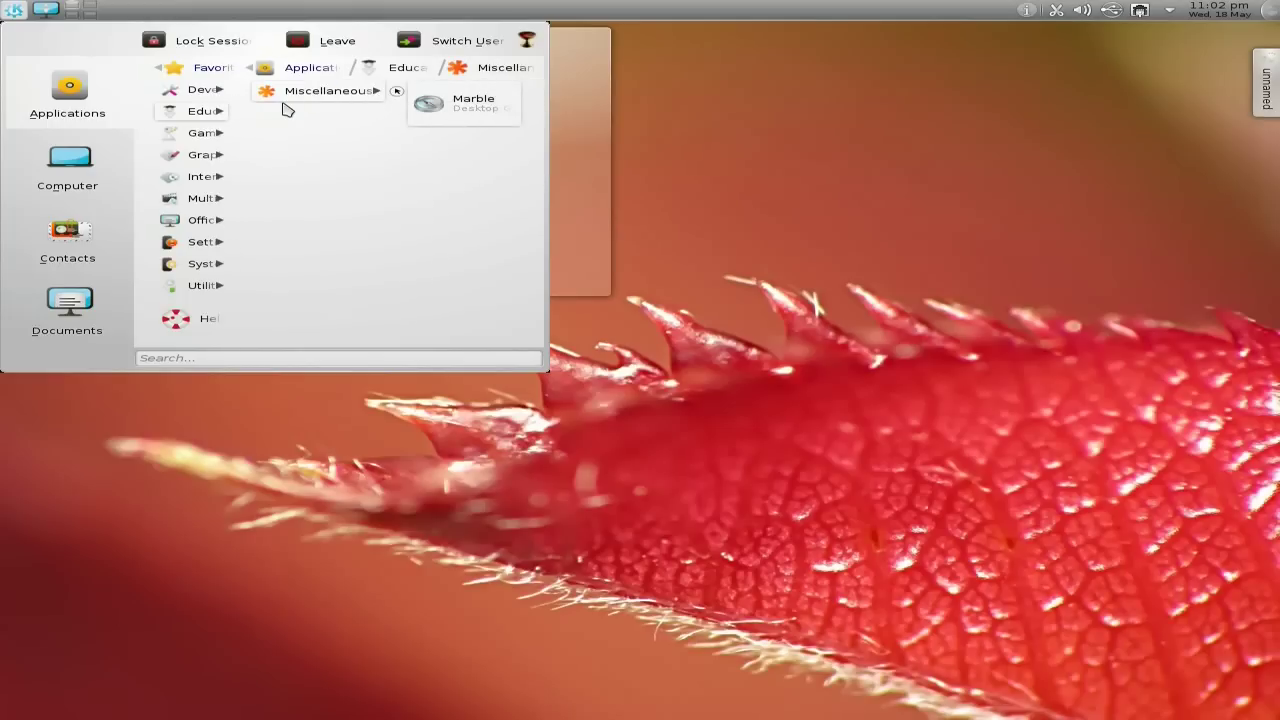
{"action": "left_click", "coordinate": [190, 133]}
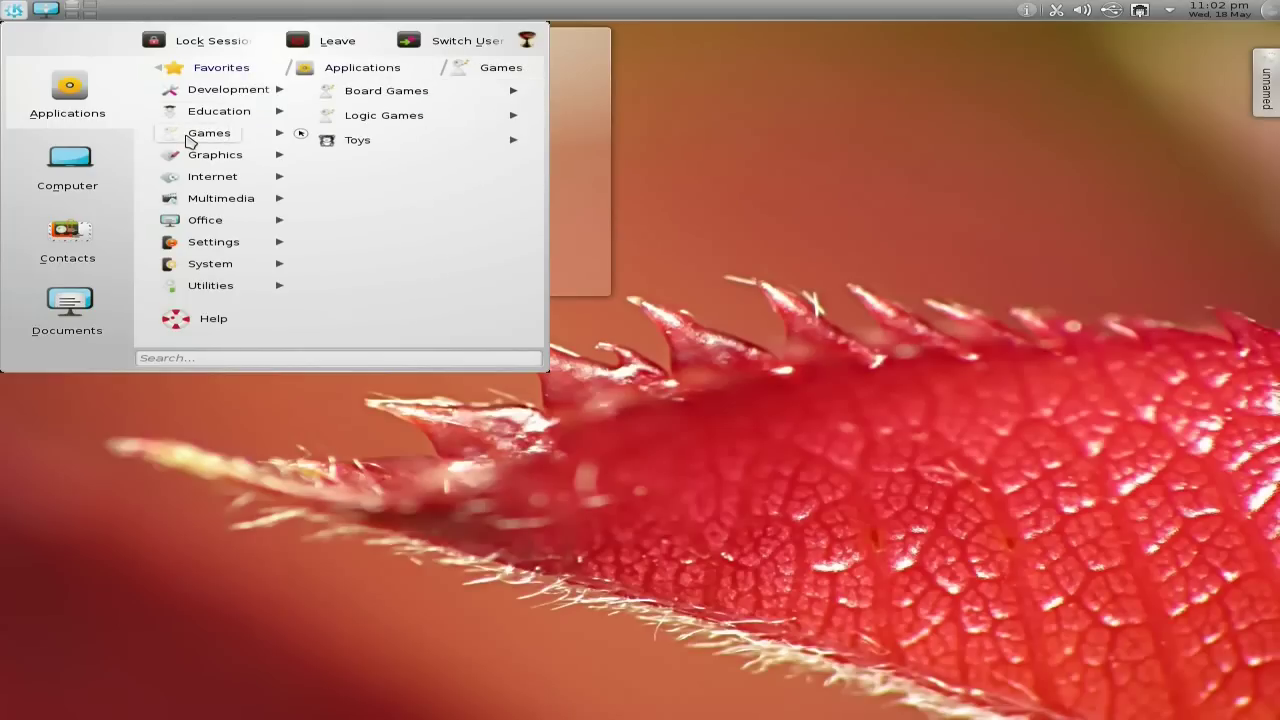
{"action": "left_click", "coordinate": [367, 147]}
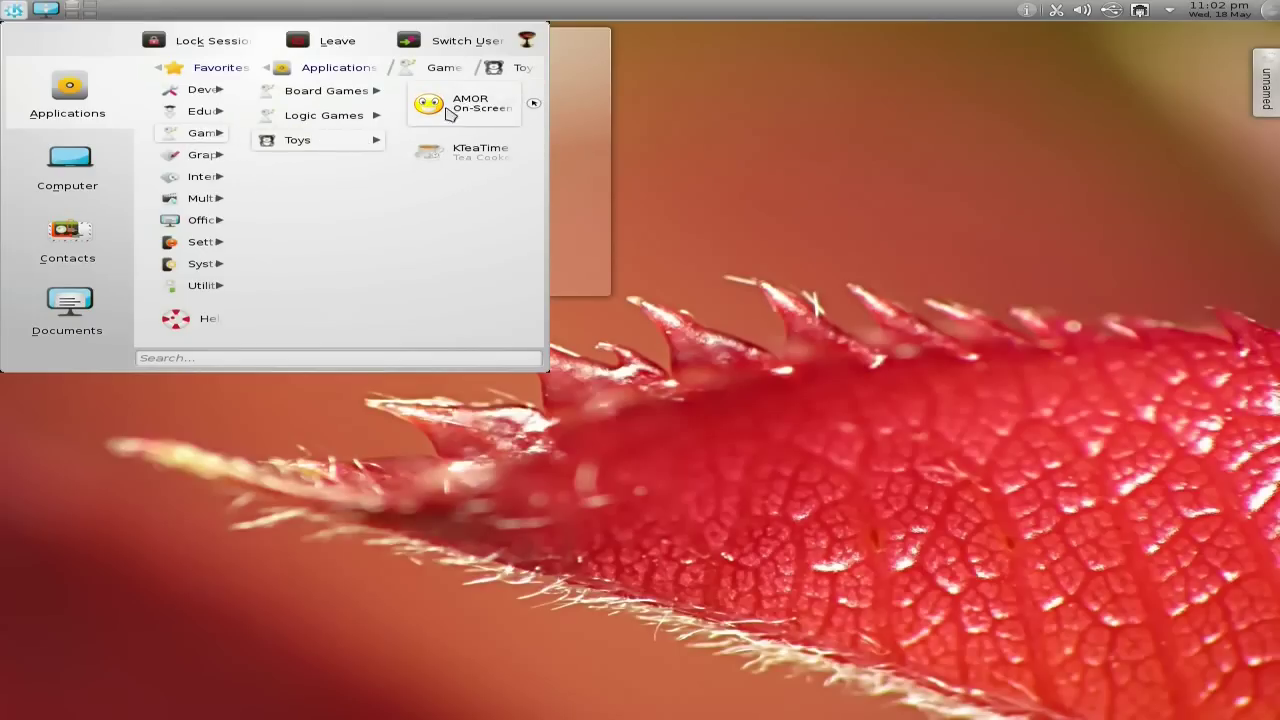
{"action": "left_click", "coordinate": [325, 118]}
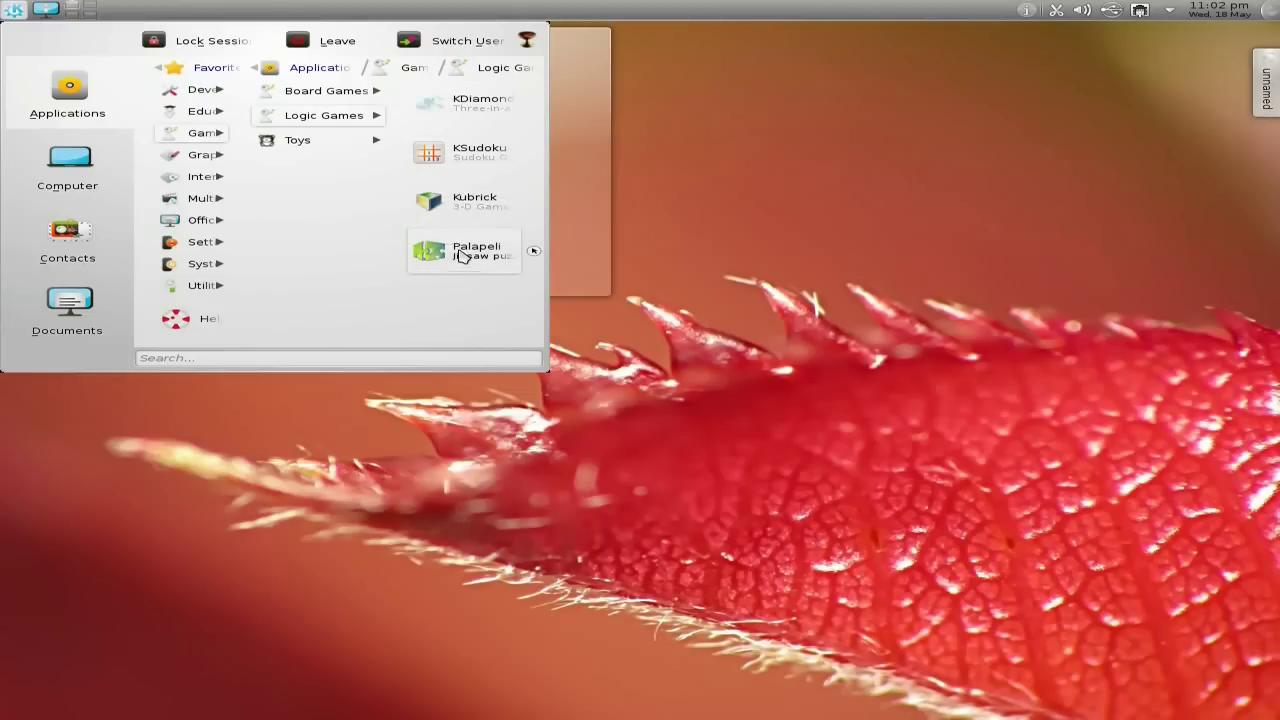
- Browse the installed applications in the Graphics, Internet, Multimedia and Office categories
{"action": "left_click", "coordinate": [205, 158]}
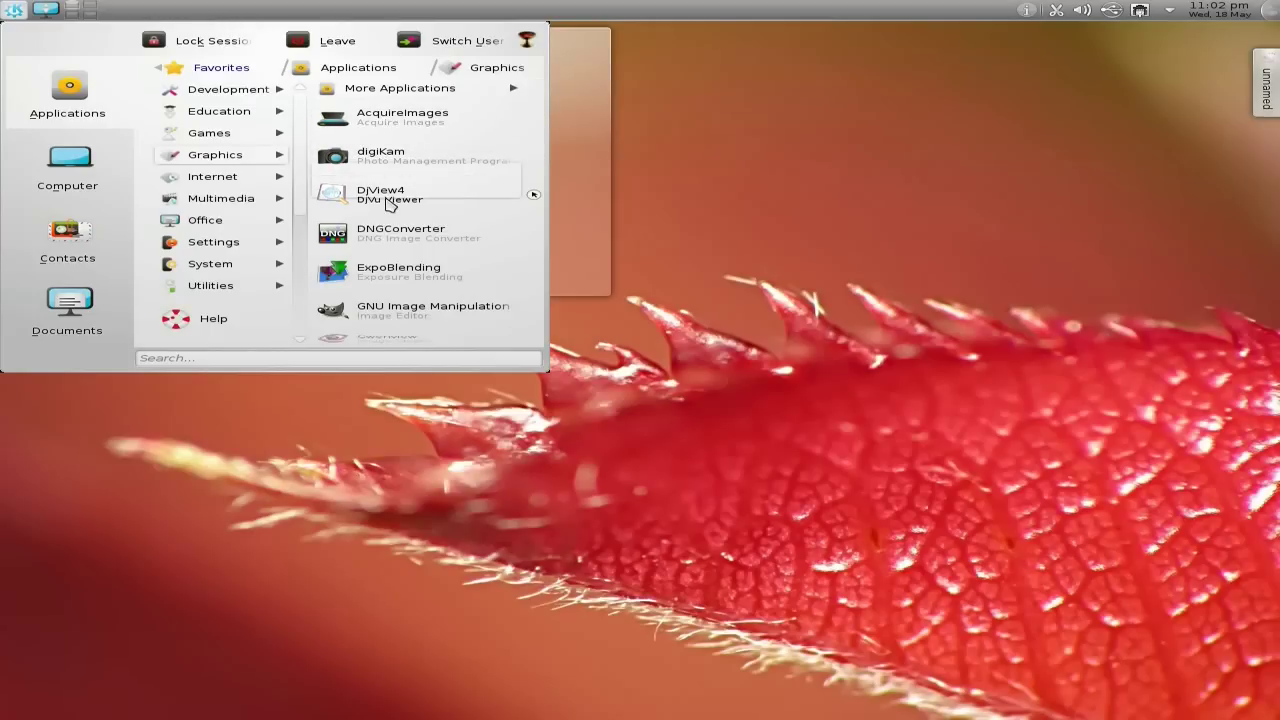
{"action": "scroll", "coordinate": [390, 205], "scroll_direction": "down", "scroll_amount": 2}
{"action": "scroll", "coordinate": [390, 205], "scroll_direction": "down", "scroll_amount": 4}
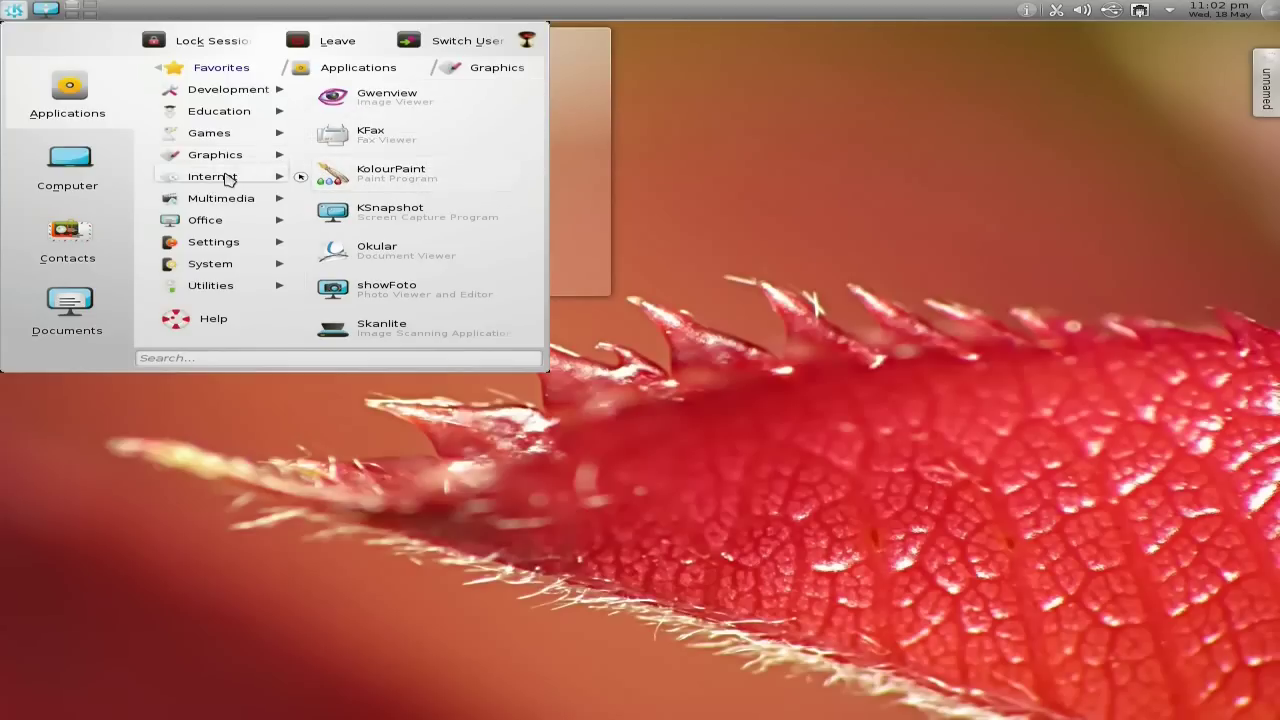
{"action": "mouse_move", "coordinate": [222, 183]}
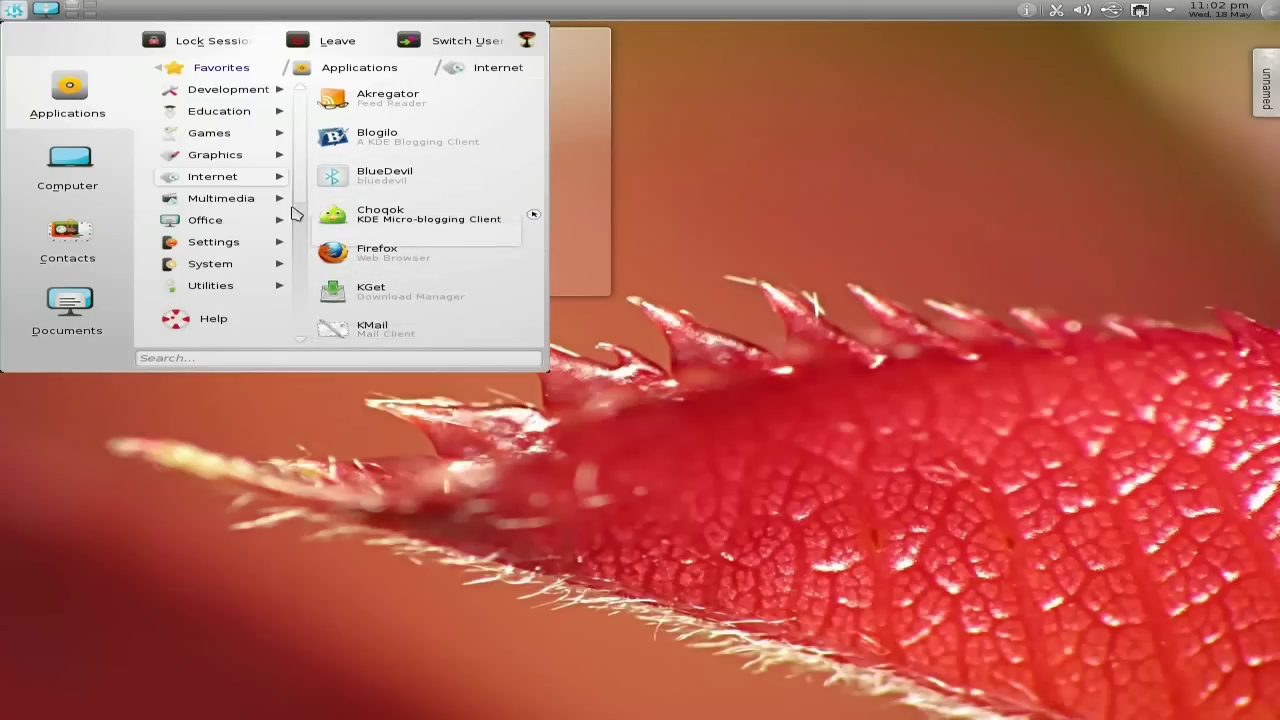
{"action": "left_click", "coordinate": [229, 206]}
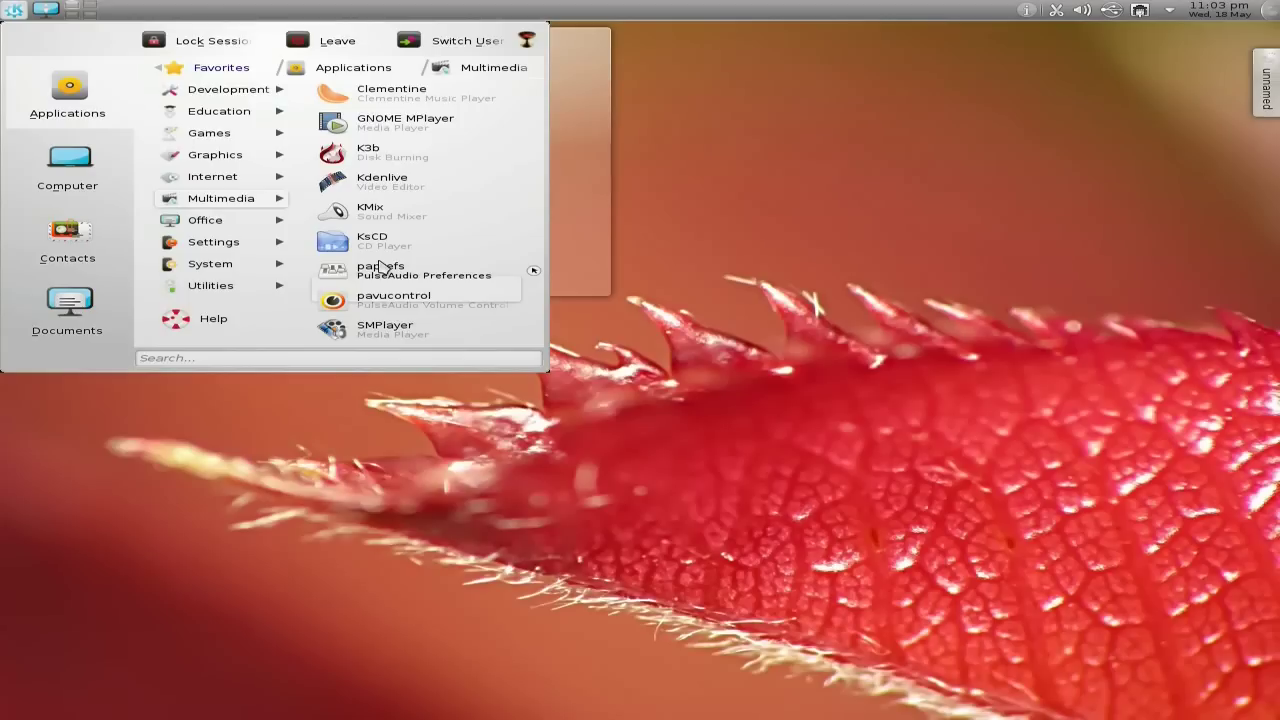
{"action": "left_click", "coordinate": [235, 226]}
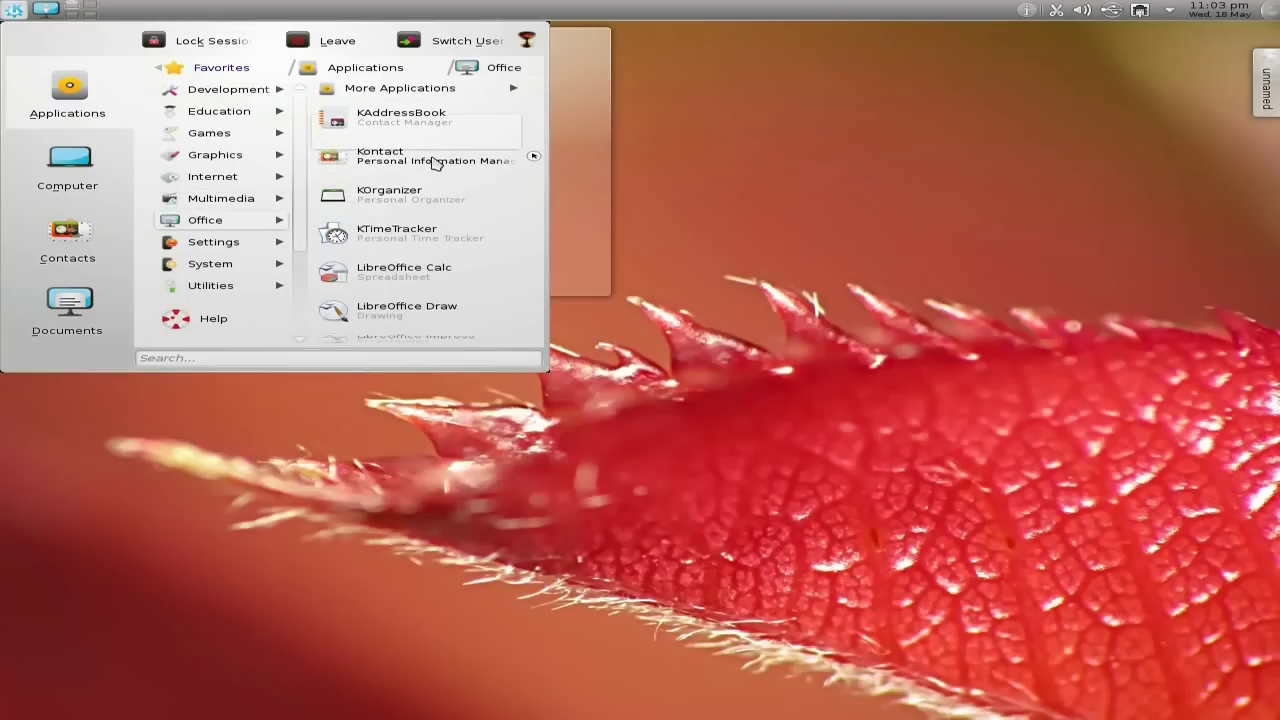
{"action": "scroll", "coordinate": [466, 208], "scroll_direction": "down", "scroll_amount": 3}
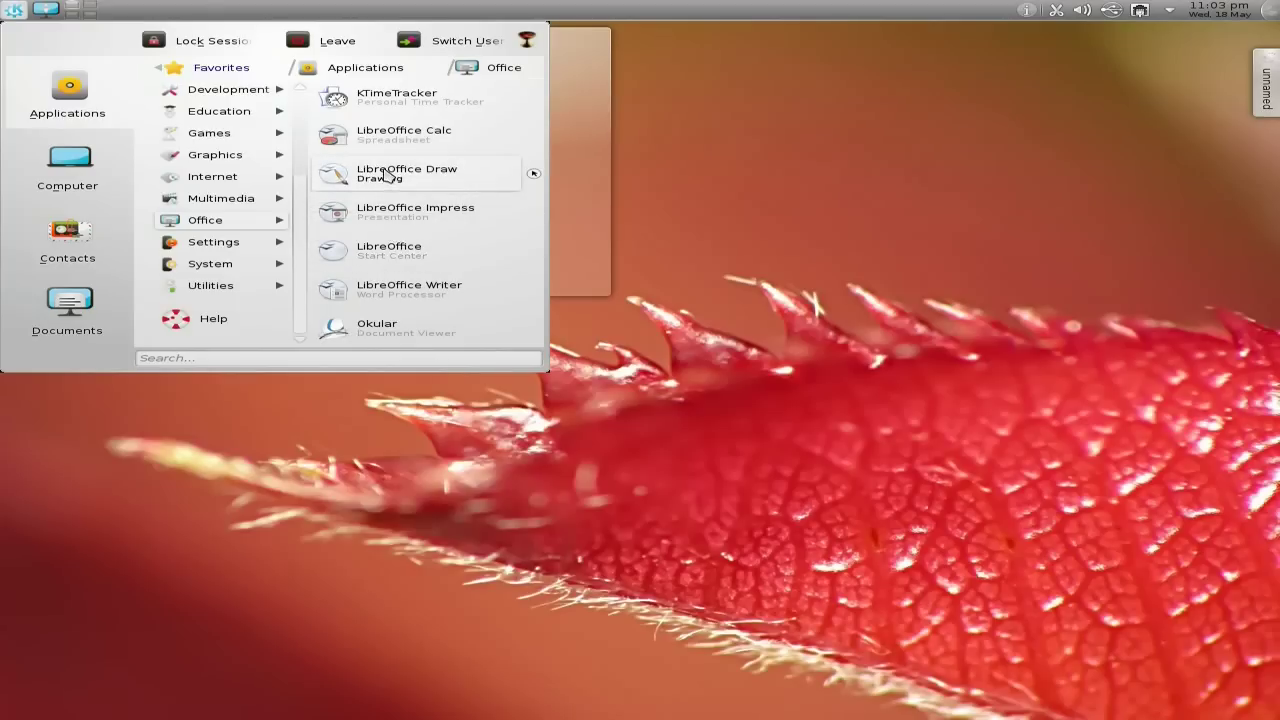
- Launch LibreOffice Writer, view its version information, then close the program
{"action": "left_click", "coordinate": [400, 293]}
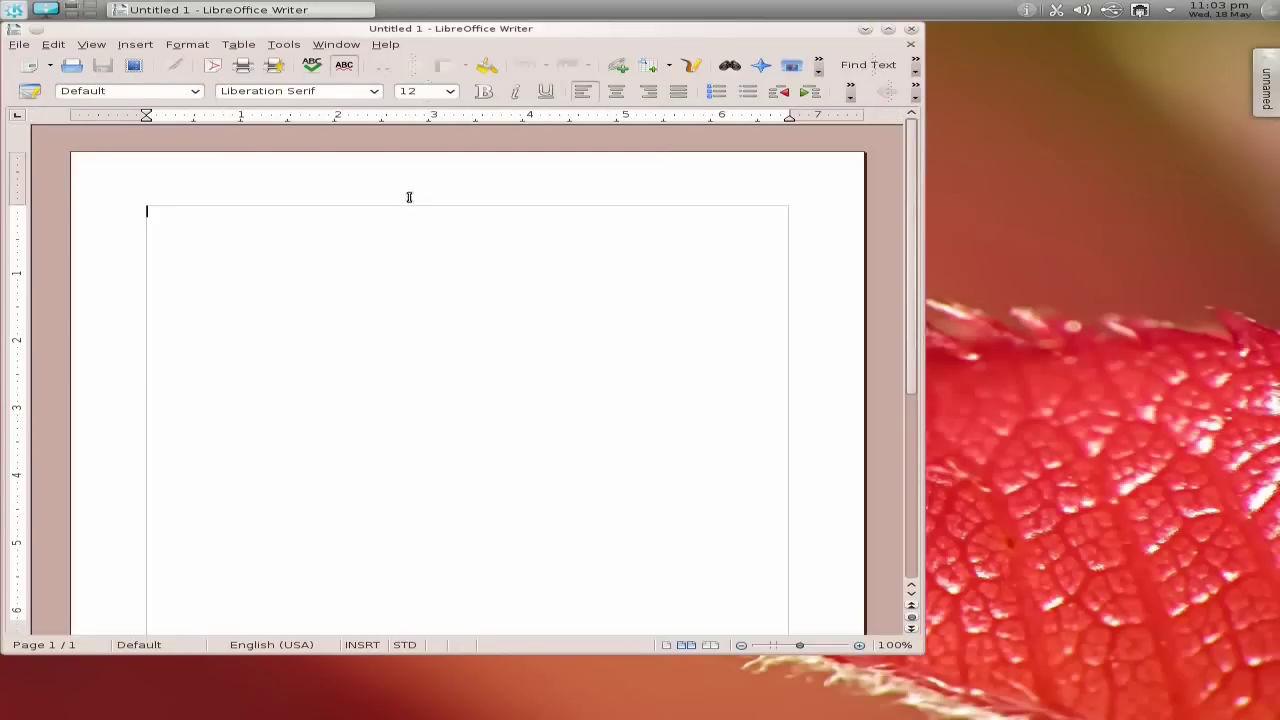
{"action": "left_click", "coordinate": [386, 46]}
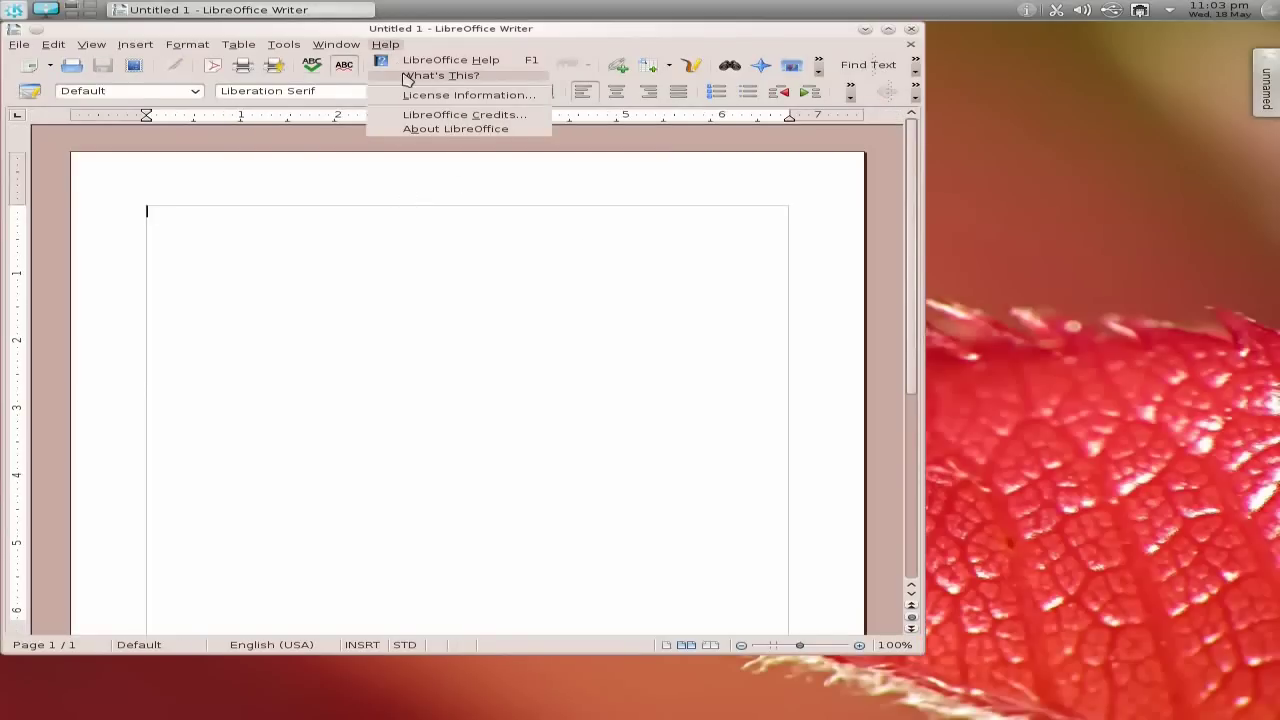
{"action": "left_click", "coordinate": [430, 131]}
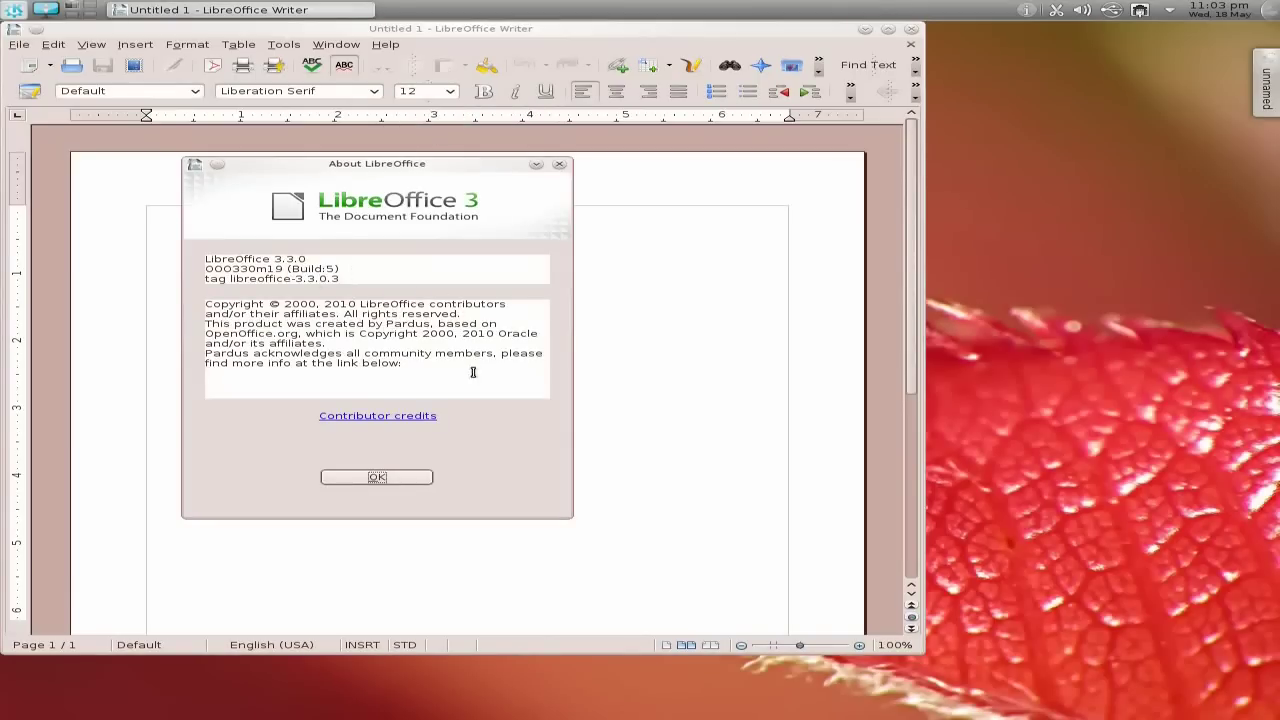
{"action": "left_click", "coordinate": [395, 476]}
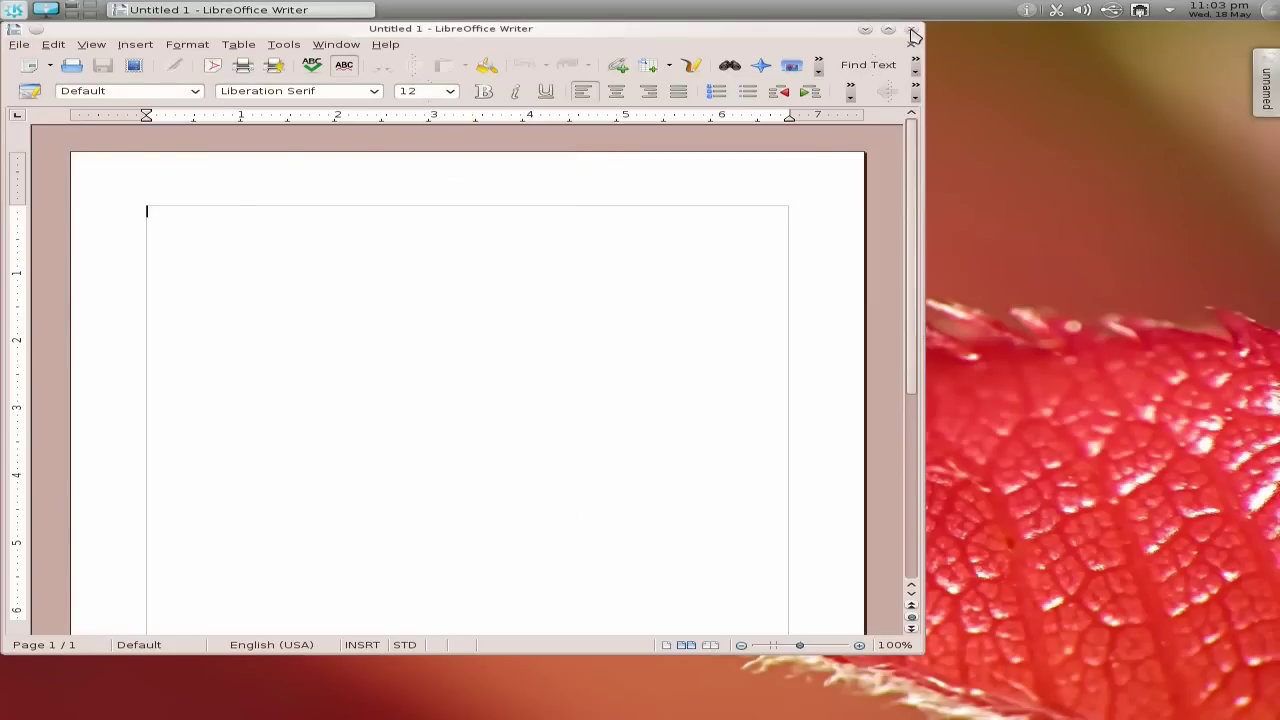
{"action": "left_click", "coordinate": [911, 31]}
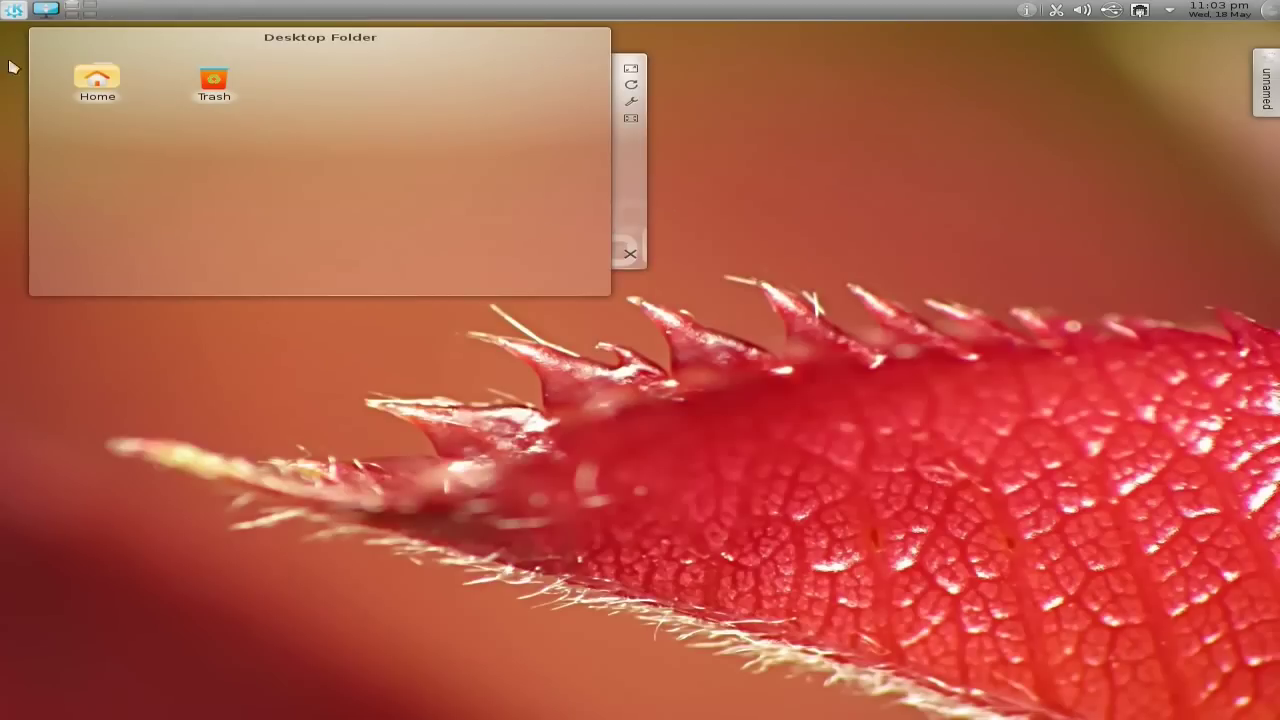
- Browse the installed applications in the Settings, System and Utilities categories
{"action": "left_click", "coordinate": [14, 10]}
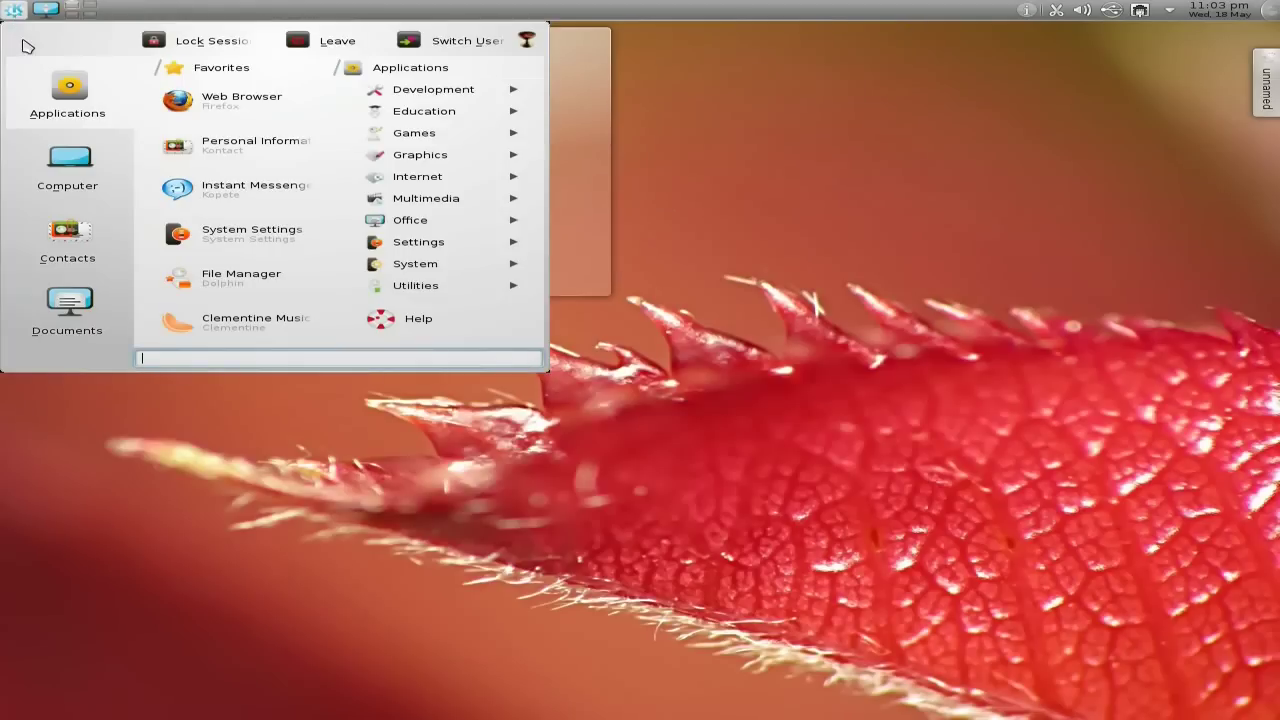
{"action": "left_click", "coordinate": [418, 243]}
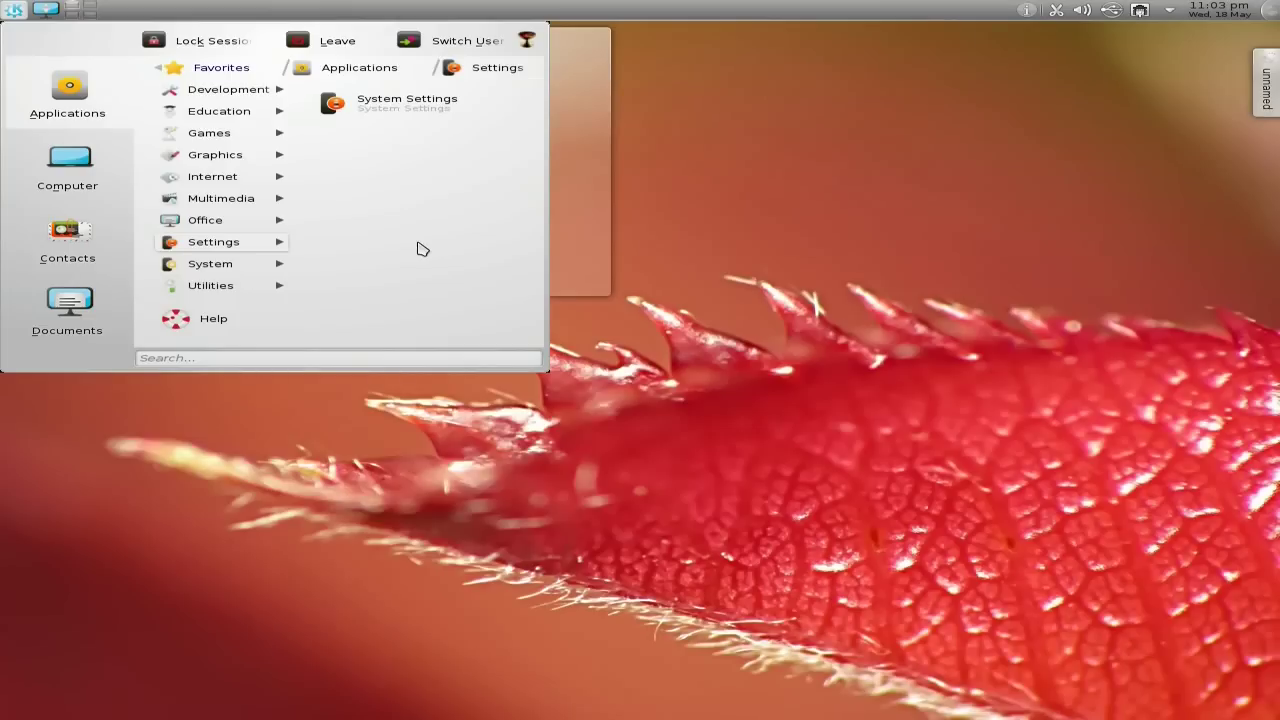
{"action": "left_click", "coordinate": [298, 264]}
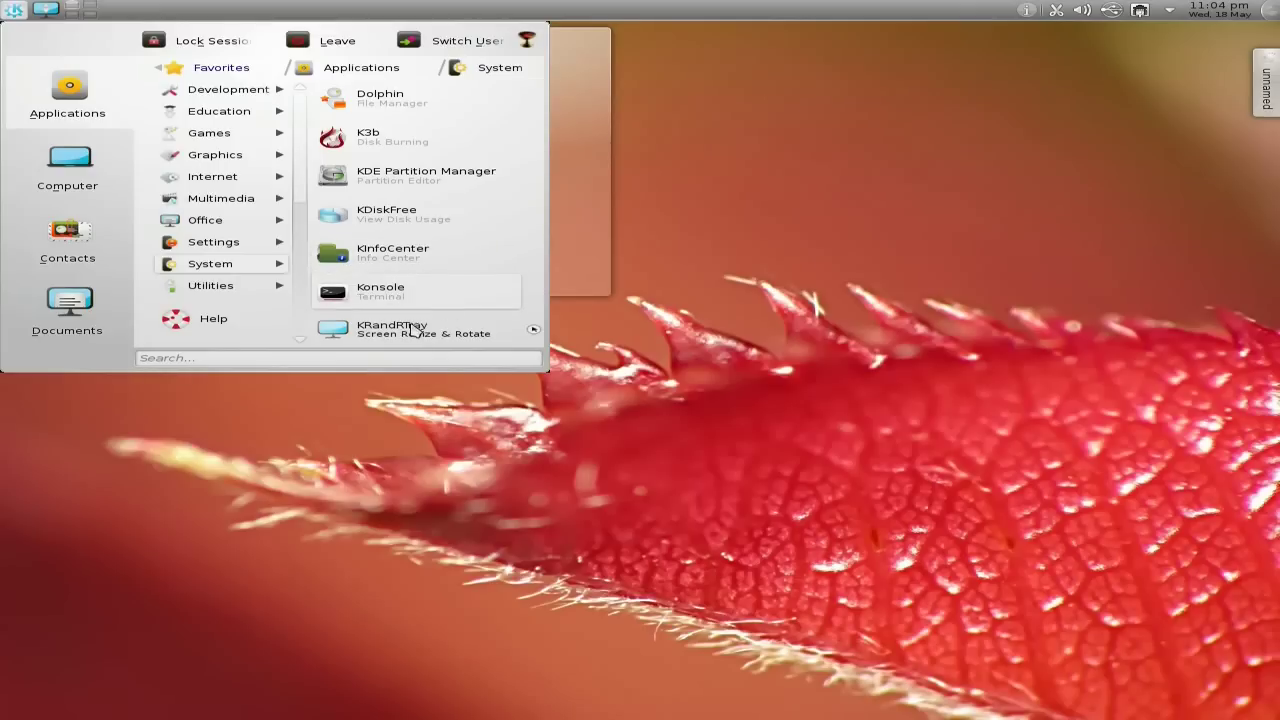
{"action": "left_click", "coordinate": [282, 285]}
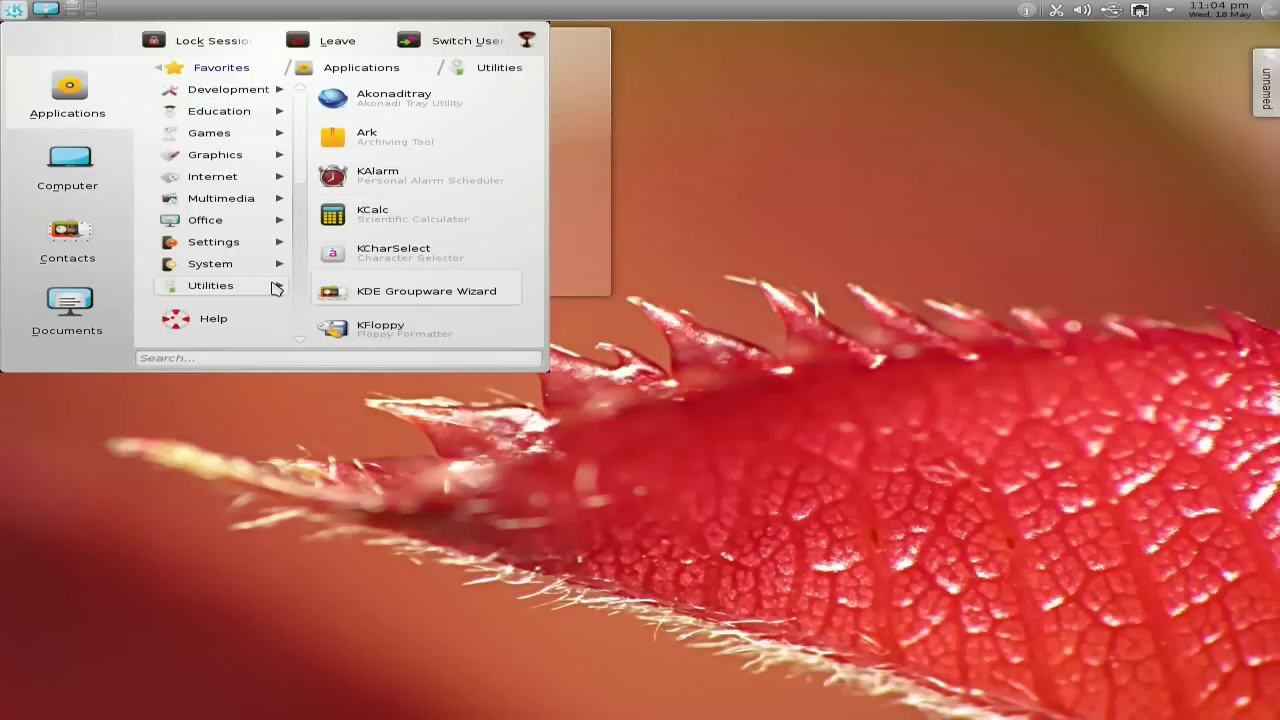
- Launch System Settings, look over its overview and open the Desktop Effects configuration
{"action": "left_click", "coordinate": [213, 246]}
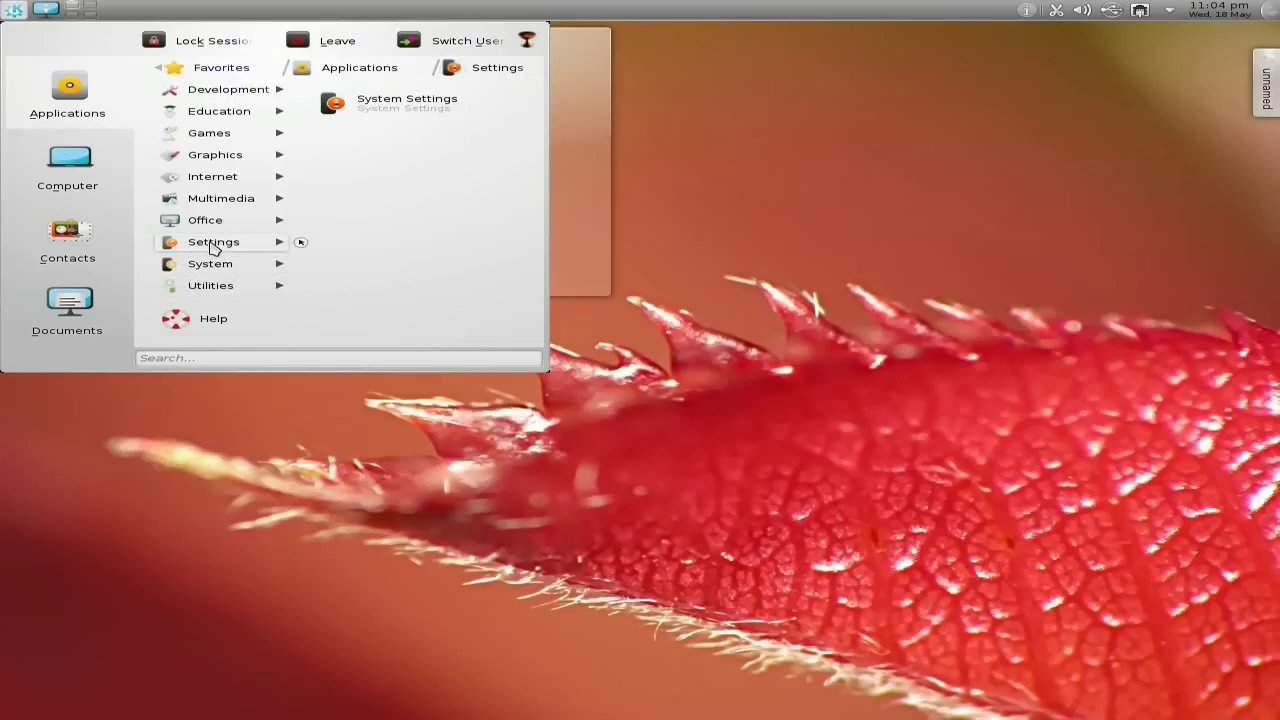
{"action": "left_click", "coordinate": [395, 110]}
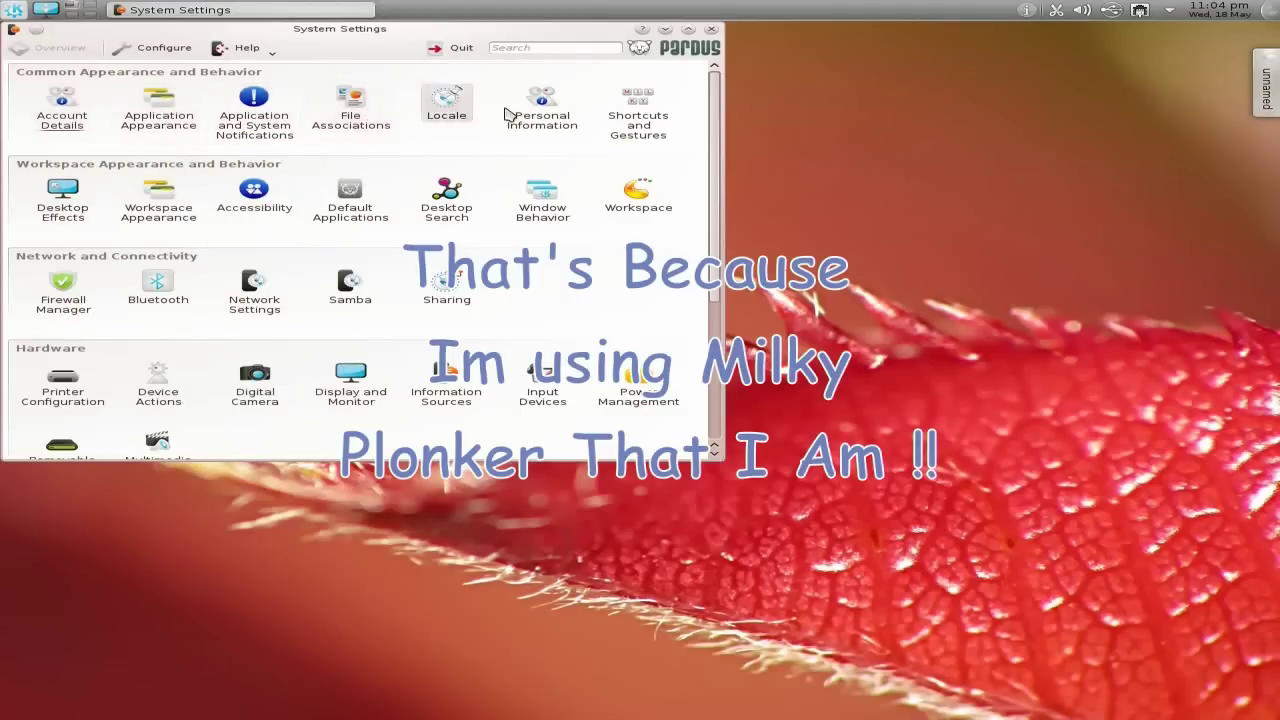
{"action": "mouse_move", "coordinate": [645, 150]}
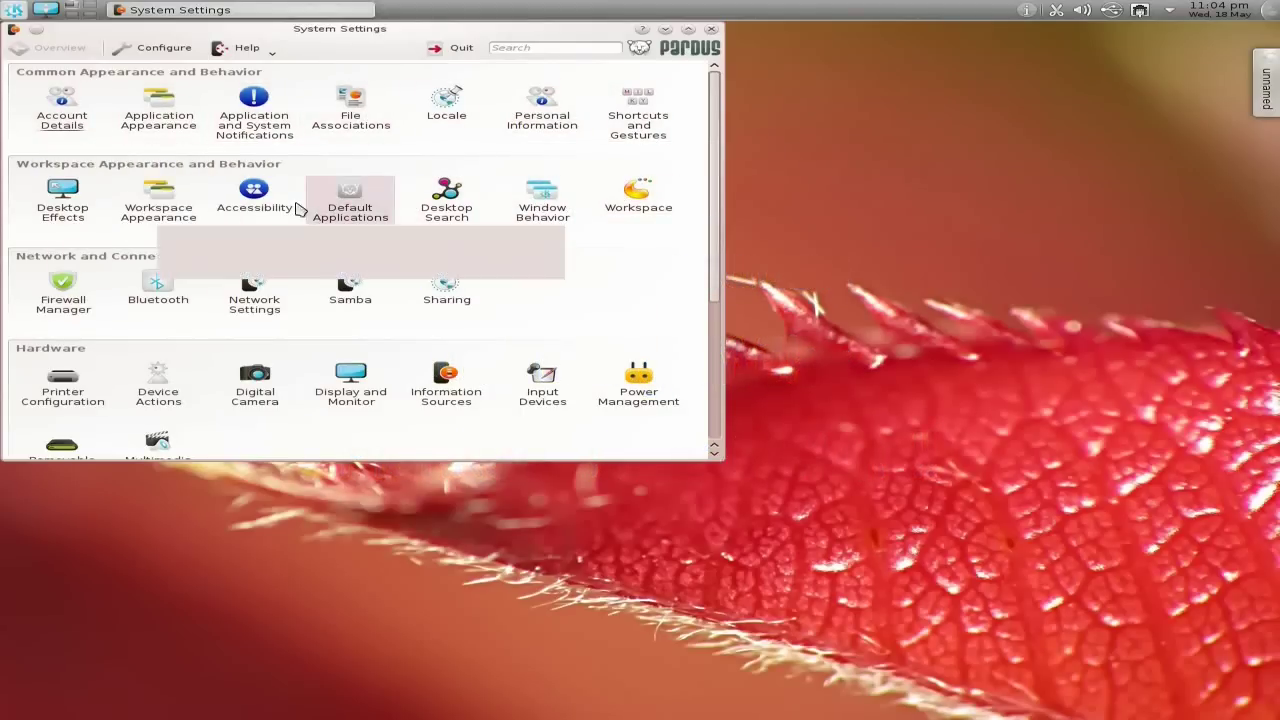
{"action": "left_click", "coordinate": [52, 205]}
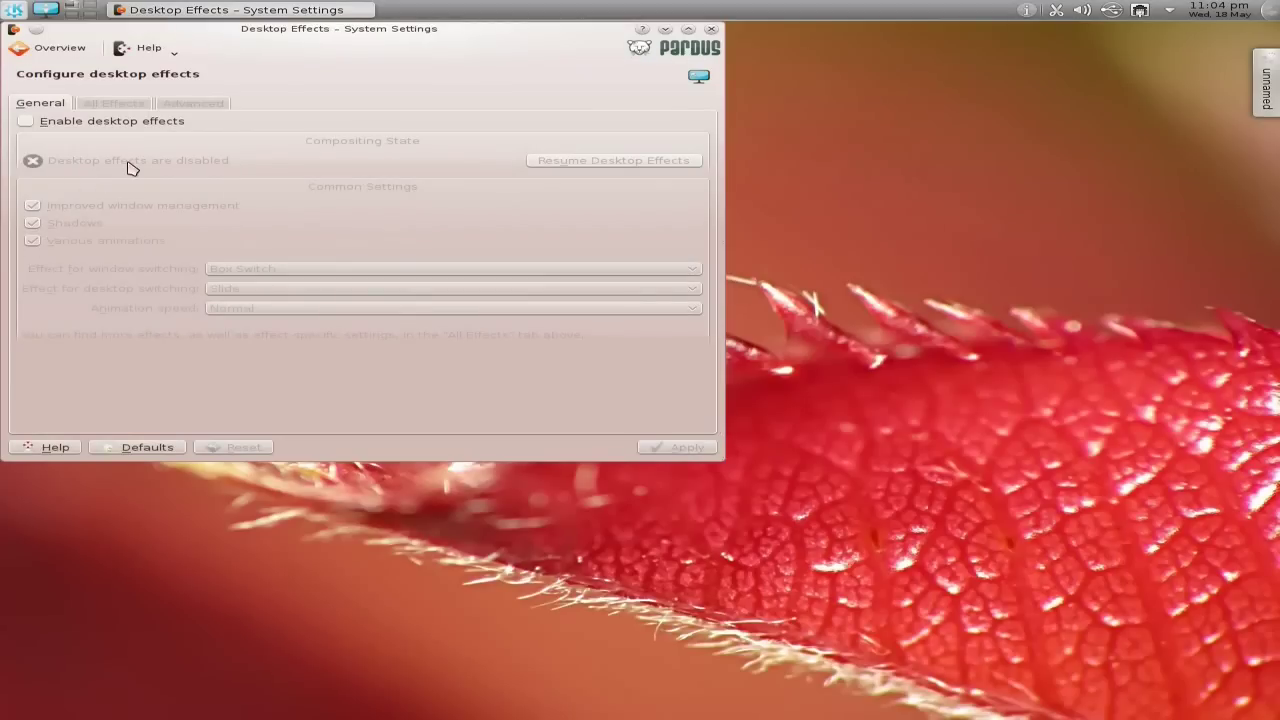
- Enable desktop effects, then close System Settings and discard the change
{"action": "left_click", "coordinate": [26, 122]}
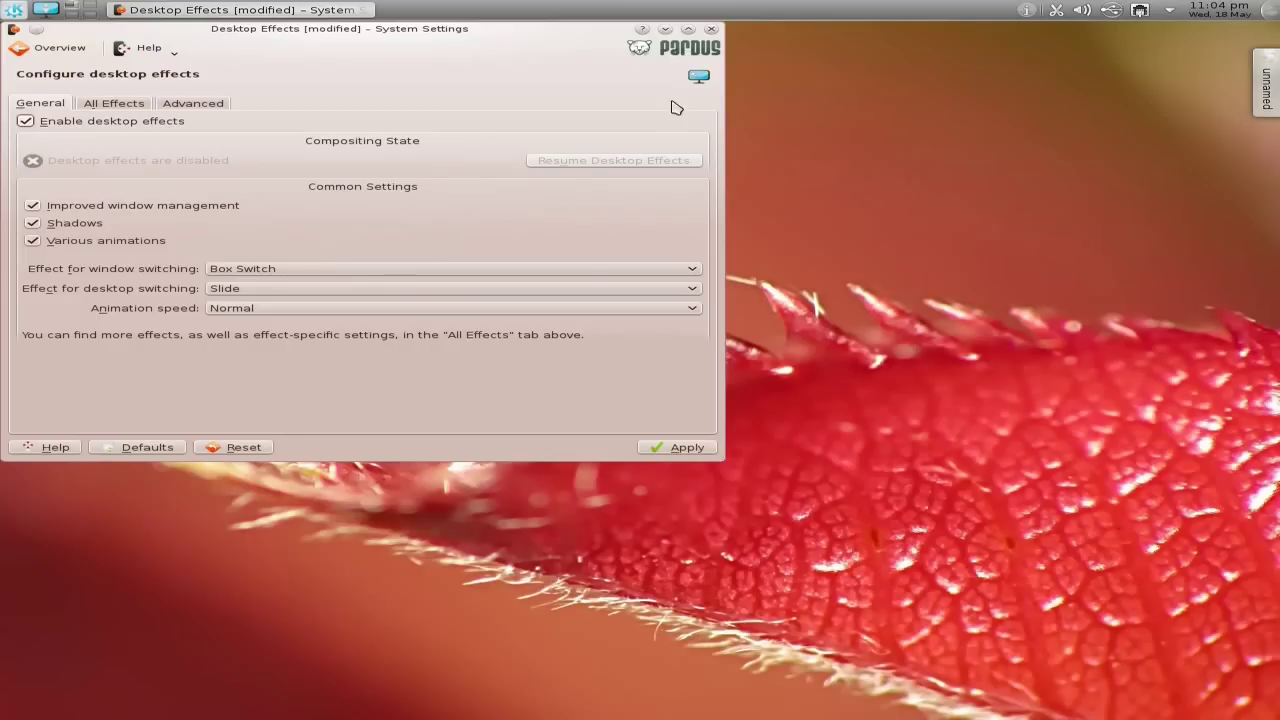
{"action": "left_click", "coordinate": [711, 29]}
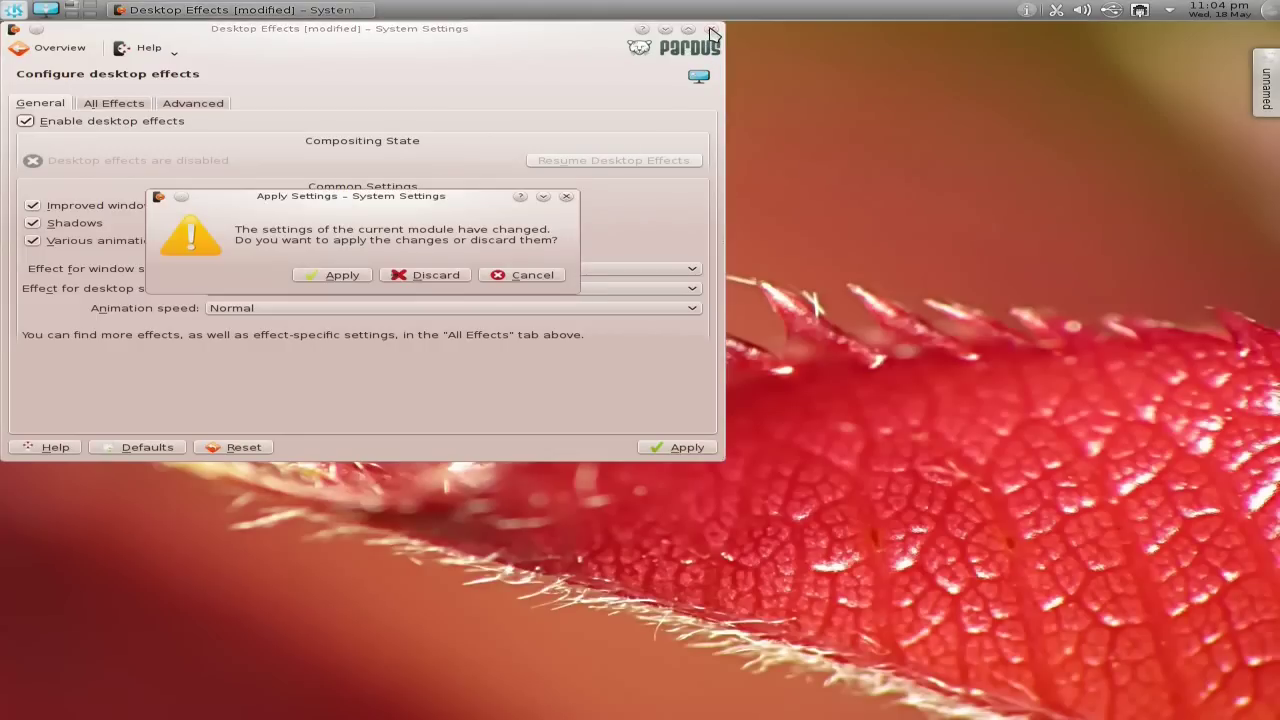
{"action": "left_click", "coordinate": [443, 277]}
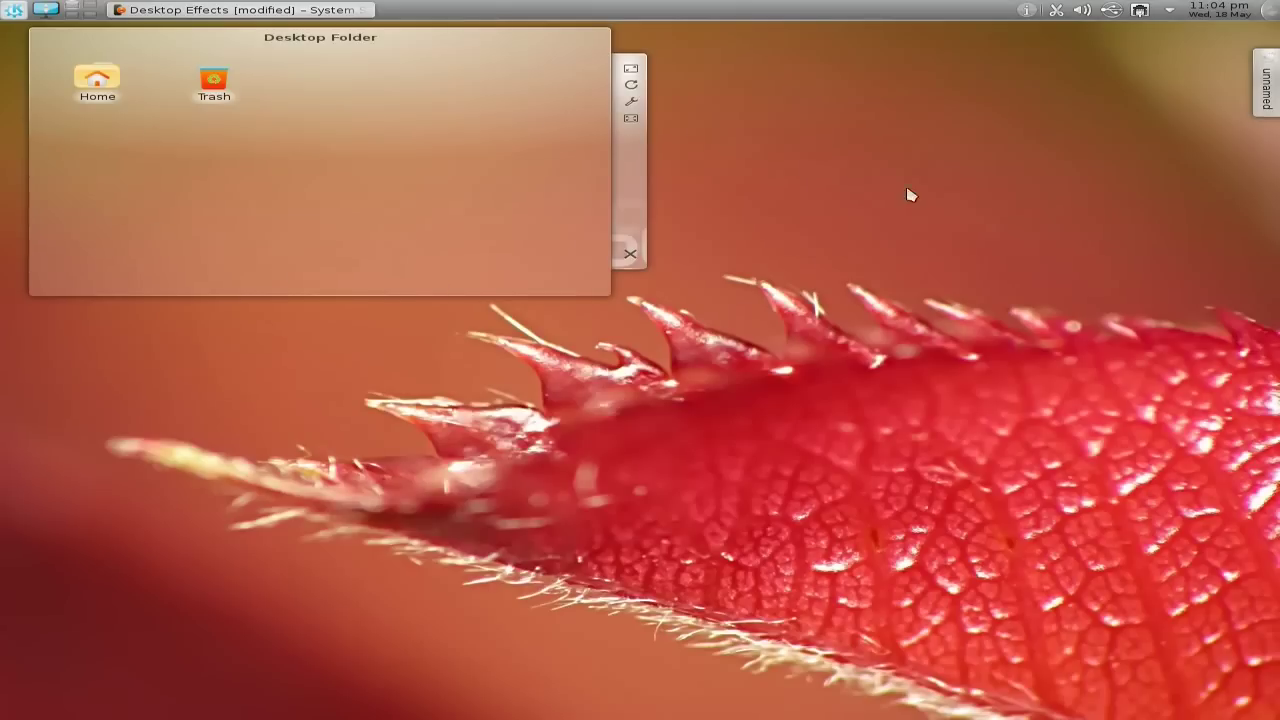
- Show the actions available for the empty desktop and dismiss them
{"action": "right_click", "coordinate": [799, 193]}
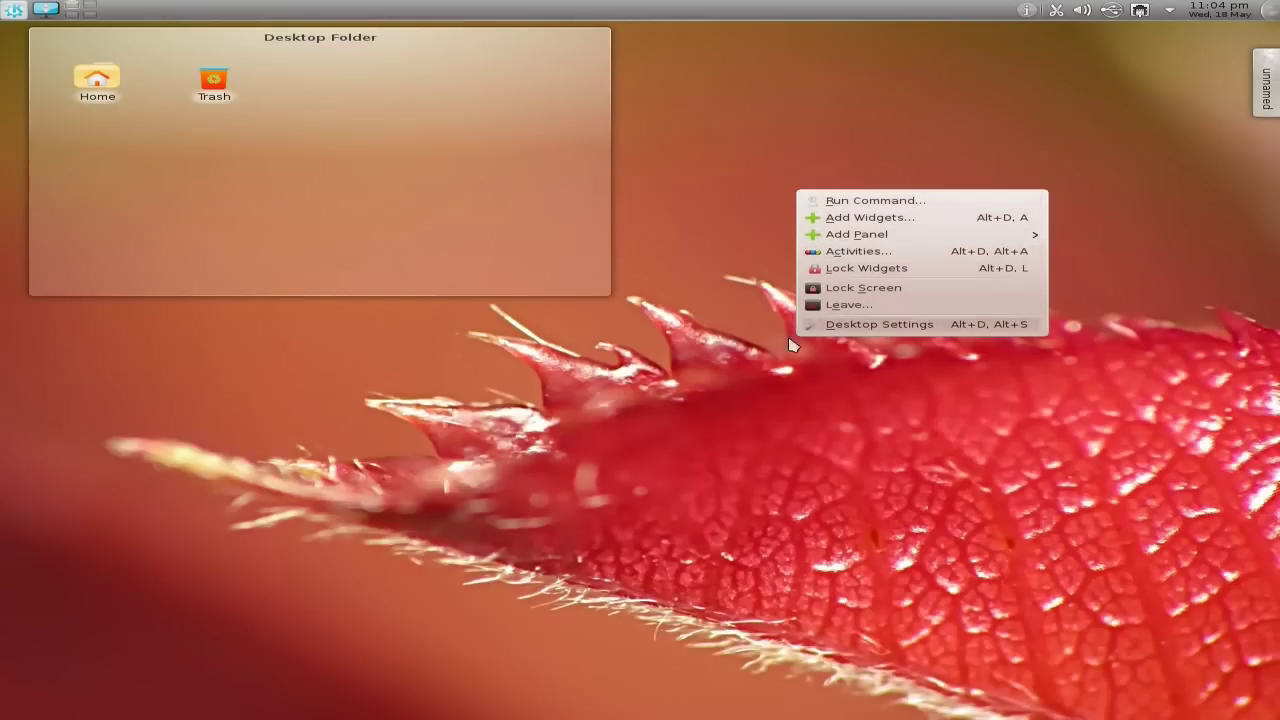
{"action": "left_click", "coordinate": [745, 363]}
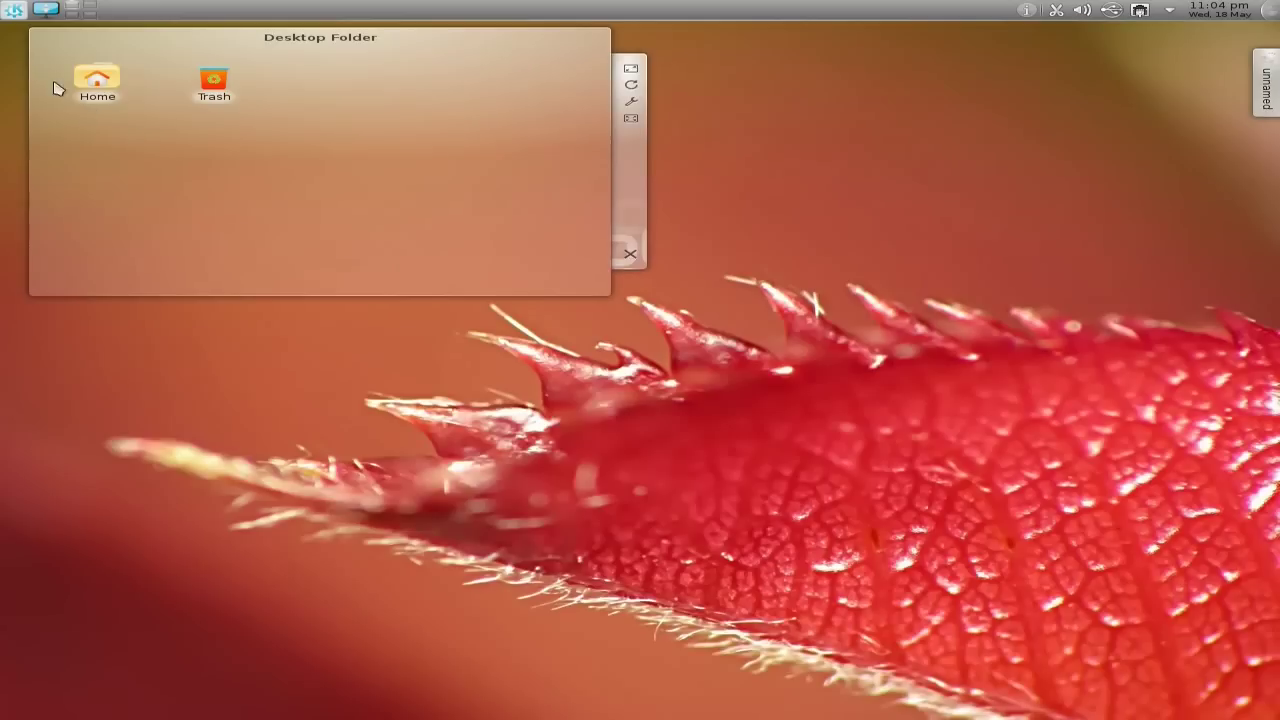
- Launch the Clementine music player, look at its window, then close it and quit the program completely
{"action": "left_click", "coordinate": [12, 12]}
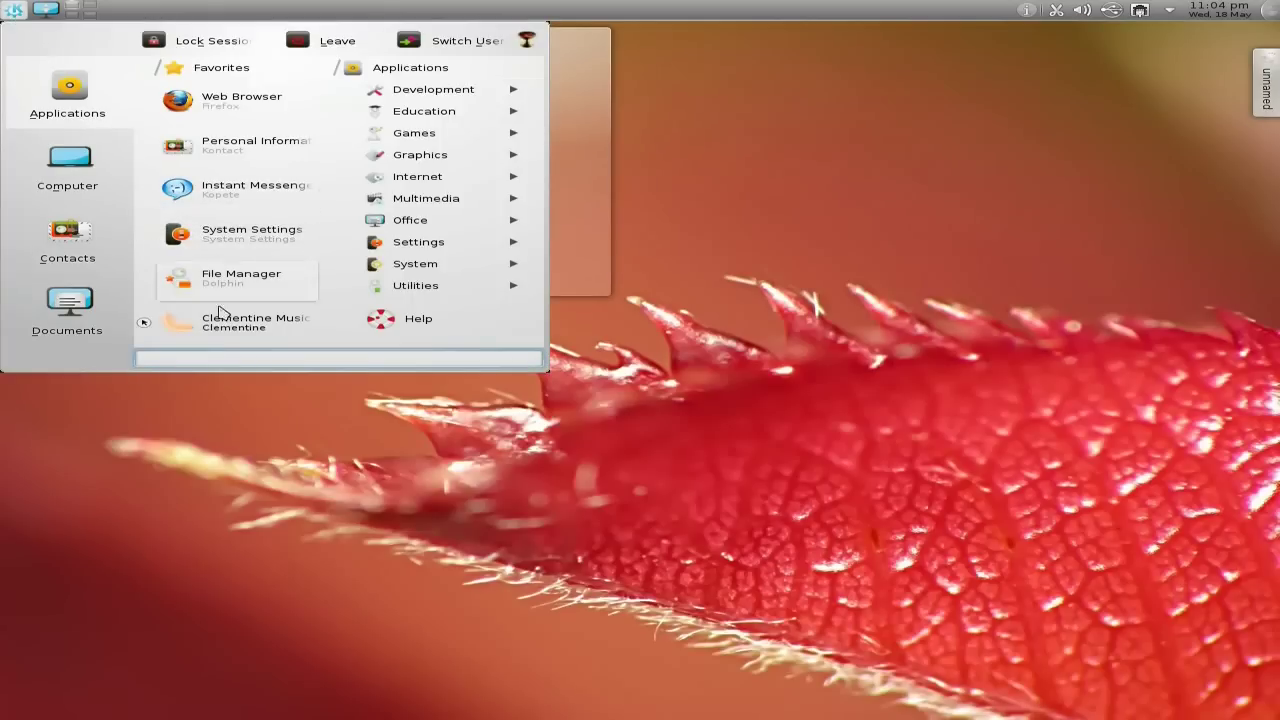
{"action": "left_click", "coordinate": [224, 327]}
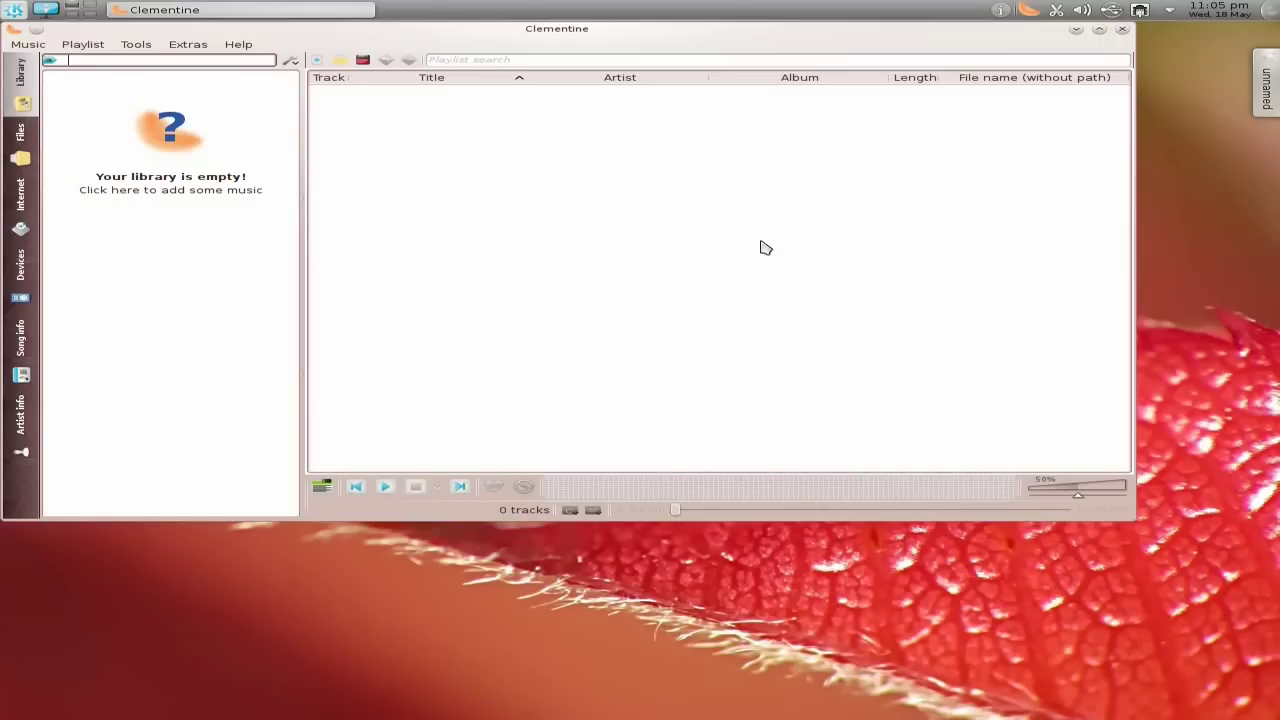
{"action": "left_click", "coordinate": [1122, 30]}
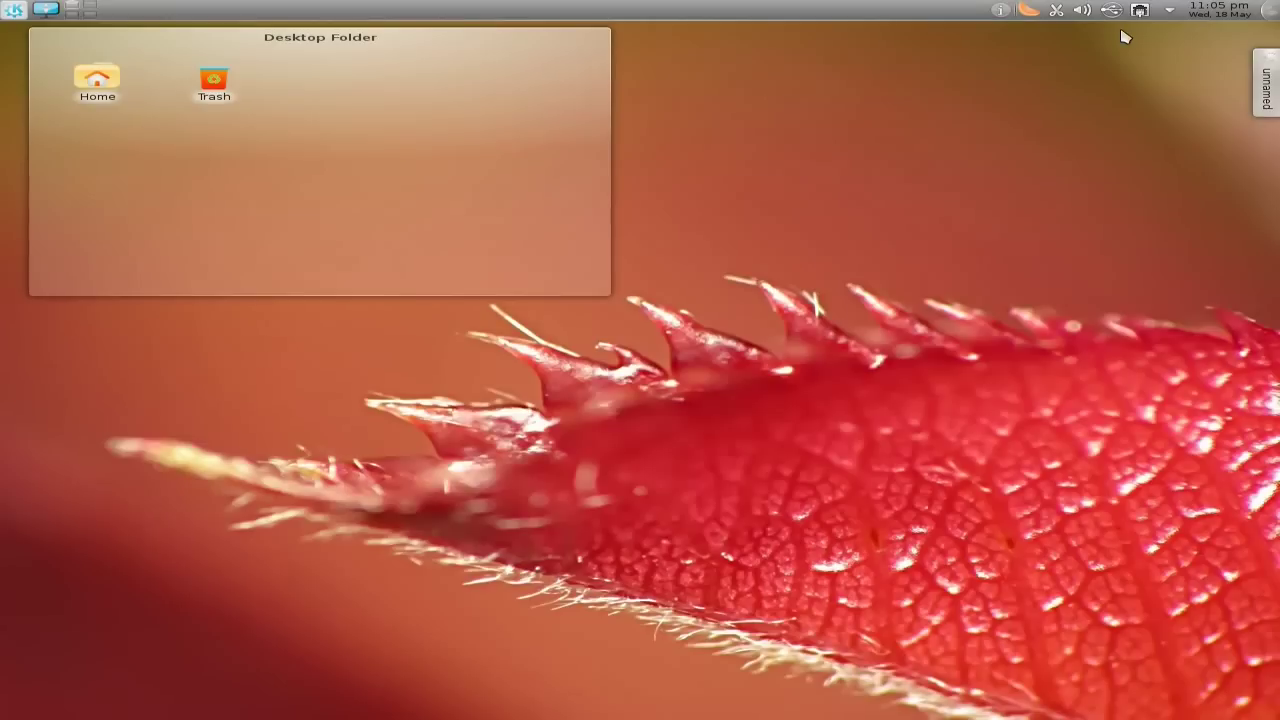
{"action": "right_click", "coordinate": [1027, 10]}
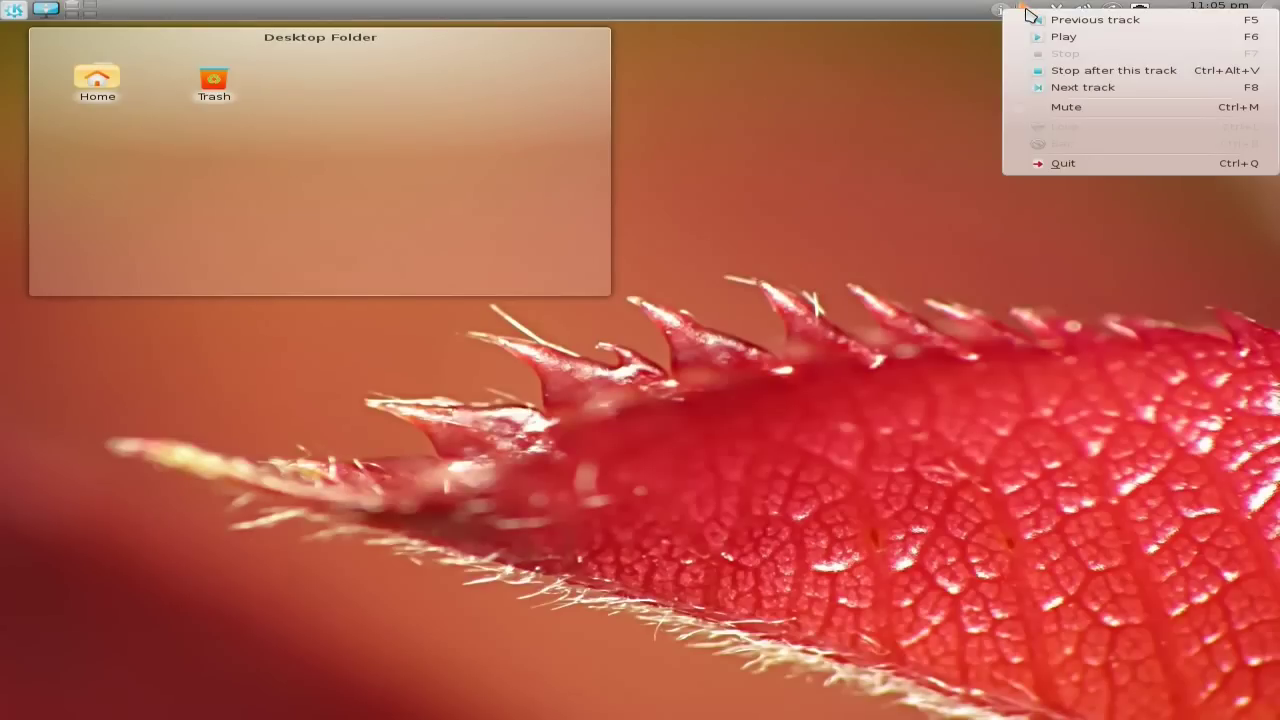
{"action": "left_click", "coordinate": [1064, 163]}
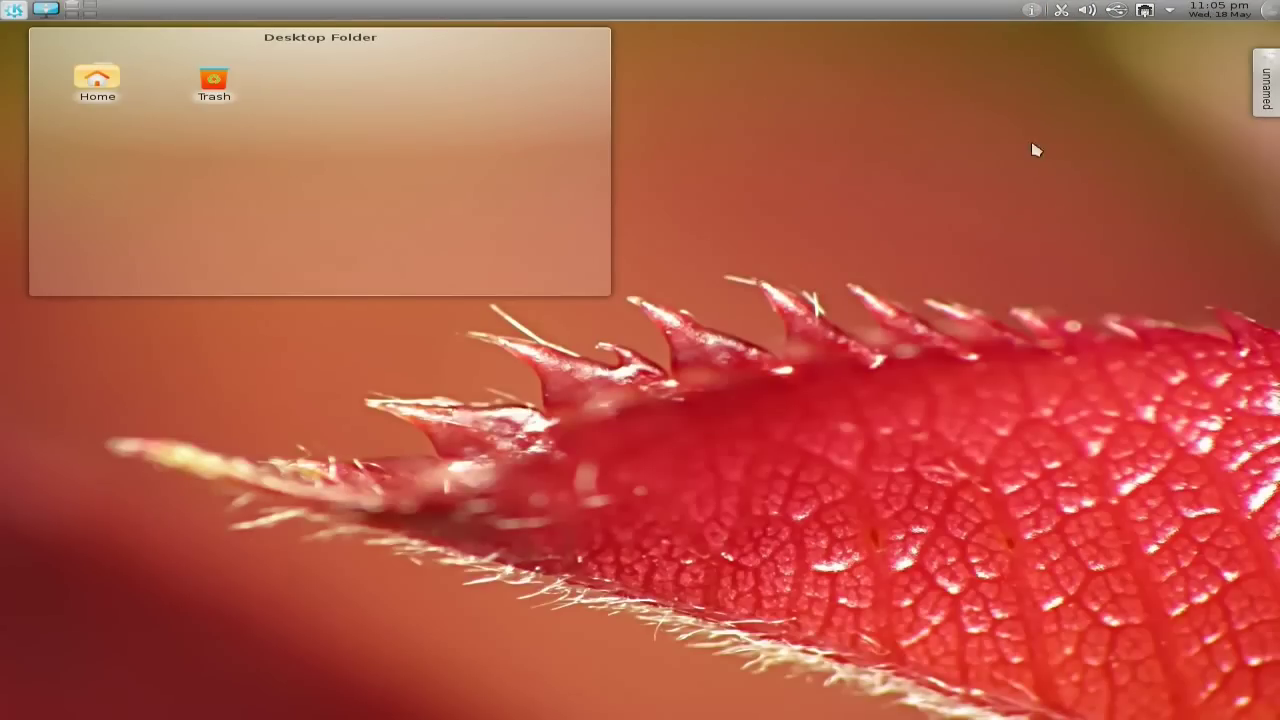